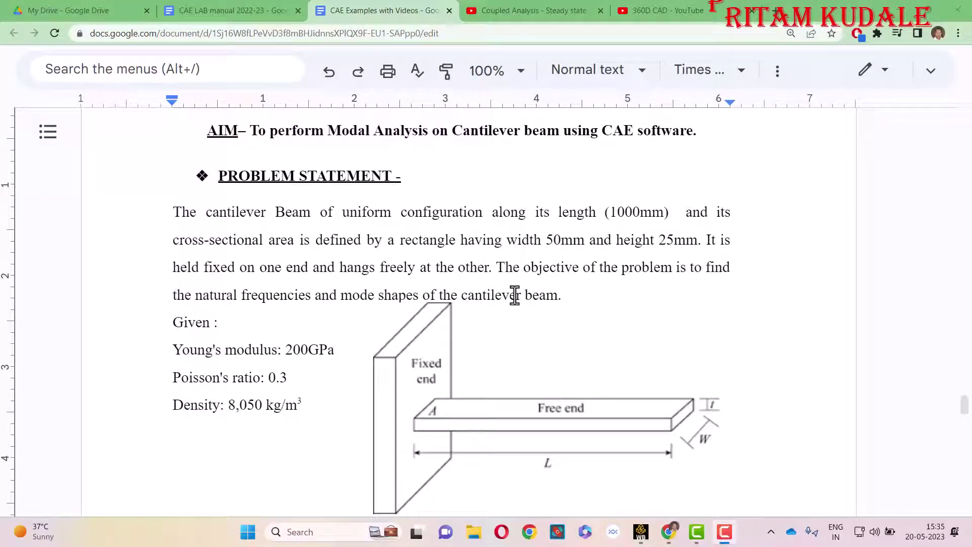
# Add a Modal analysis system to the project and open its Engineering Data.
pyautogui.click(648, 540)
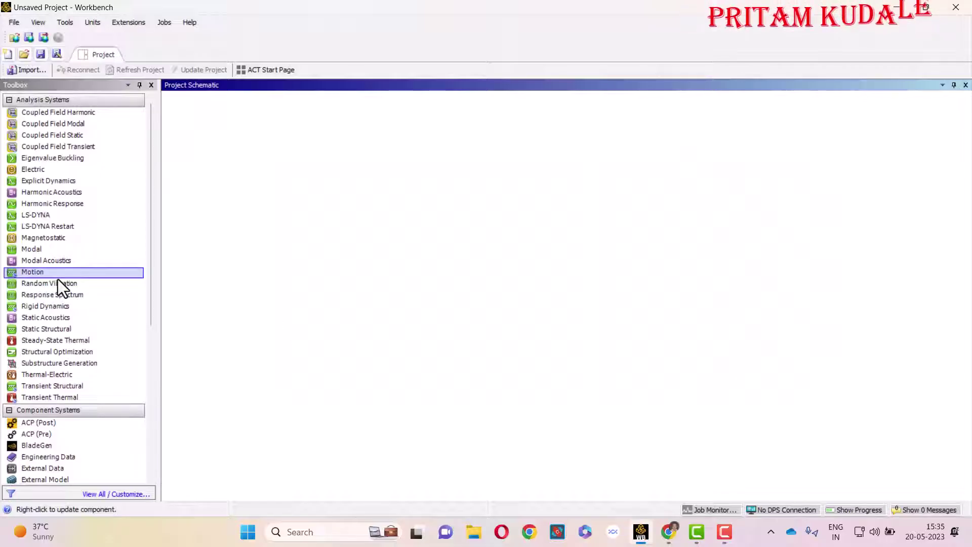
pyautogui.moveTo(68, 251); pyautogui.dragTo(244, 148)
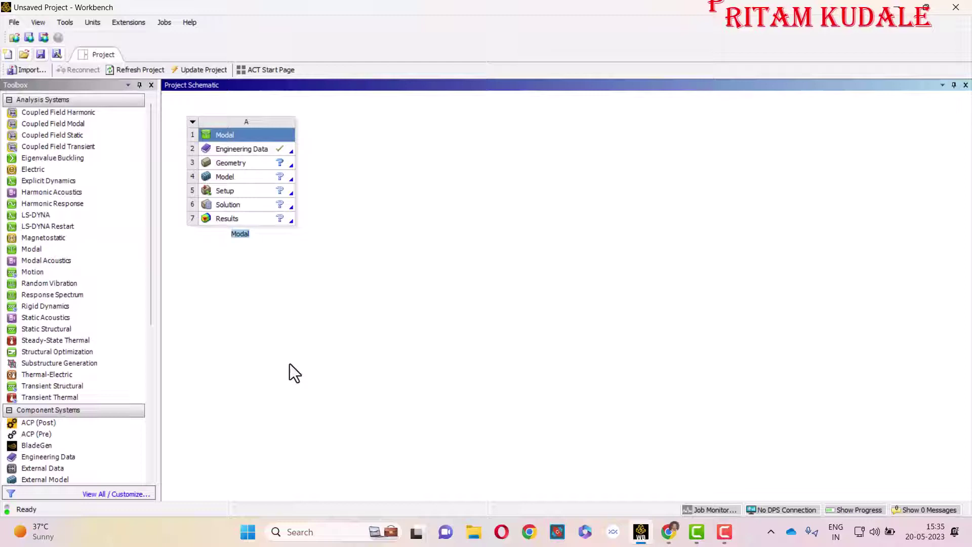
pyautogui.doubleClick(241, 151)
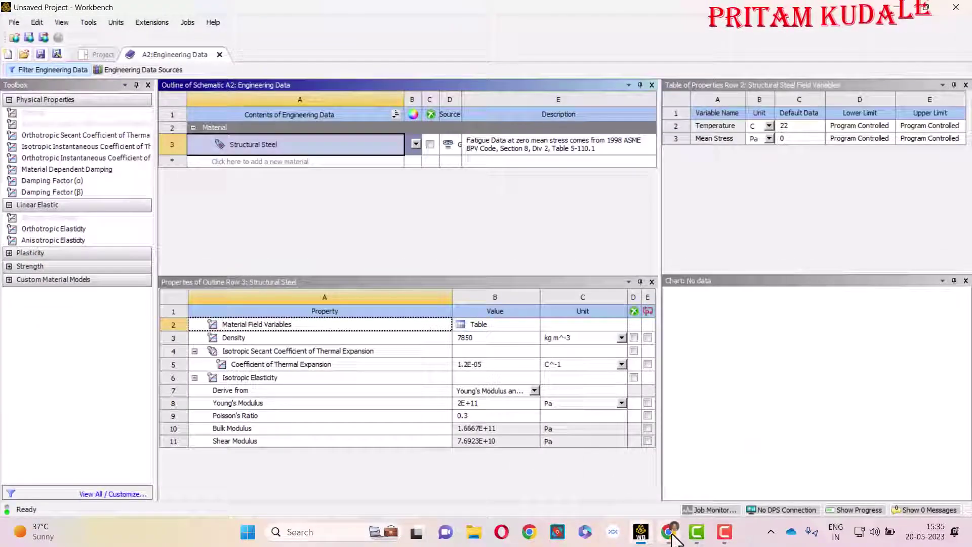
# Compare Structural Steel's thermal expansion and Young's modulus against the problem statement values.
pyautogui.click(670, 532)
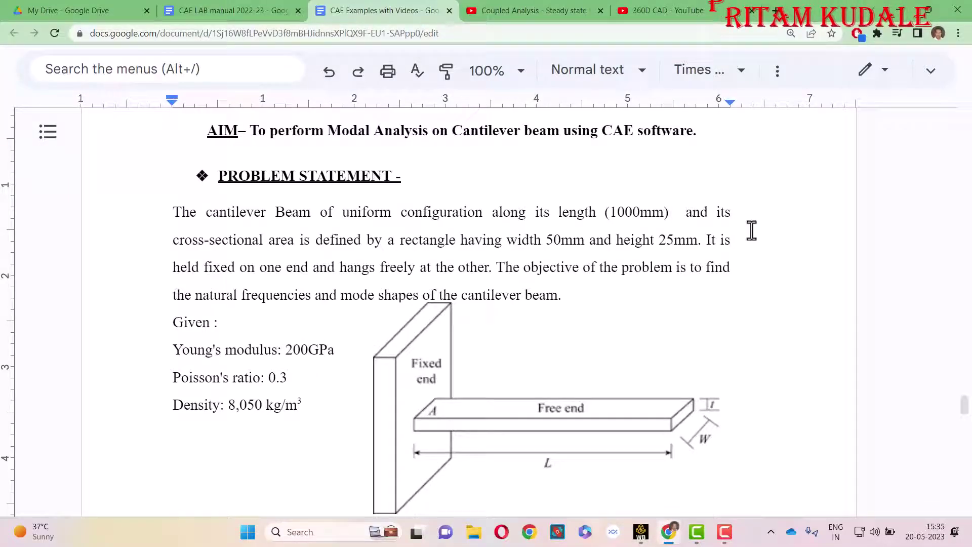
pyautogui.click(902, 18)
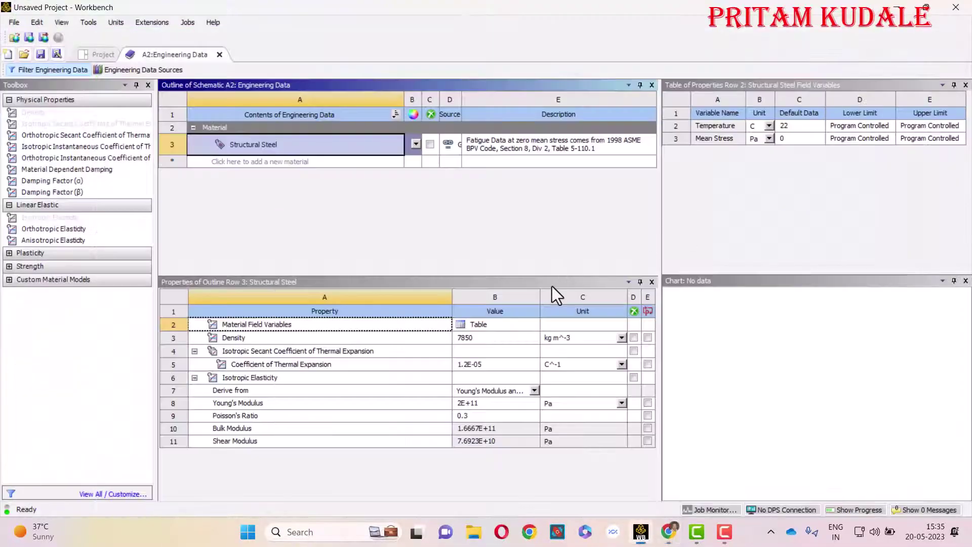
pyautogui.click(488, 365)
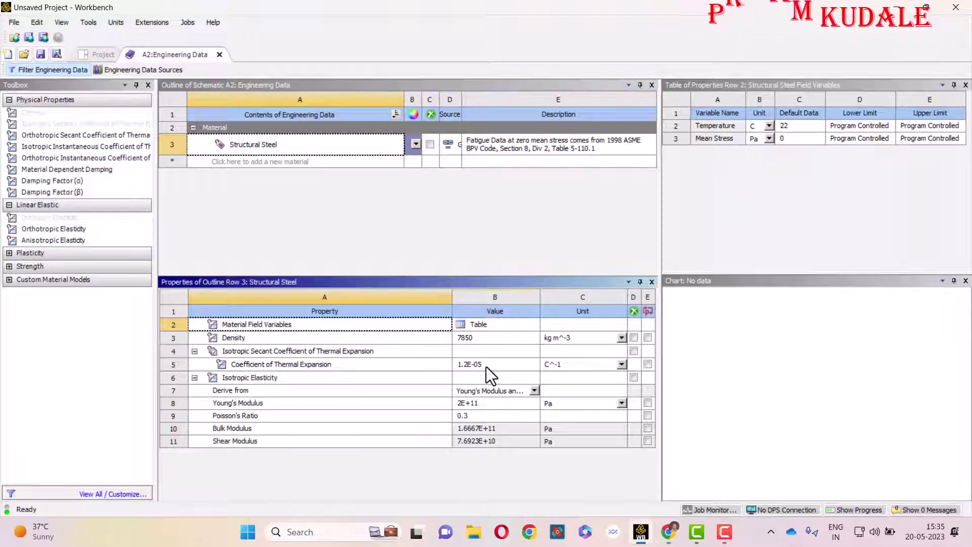
pyautogui.click(482, 404)
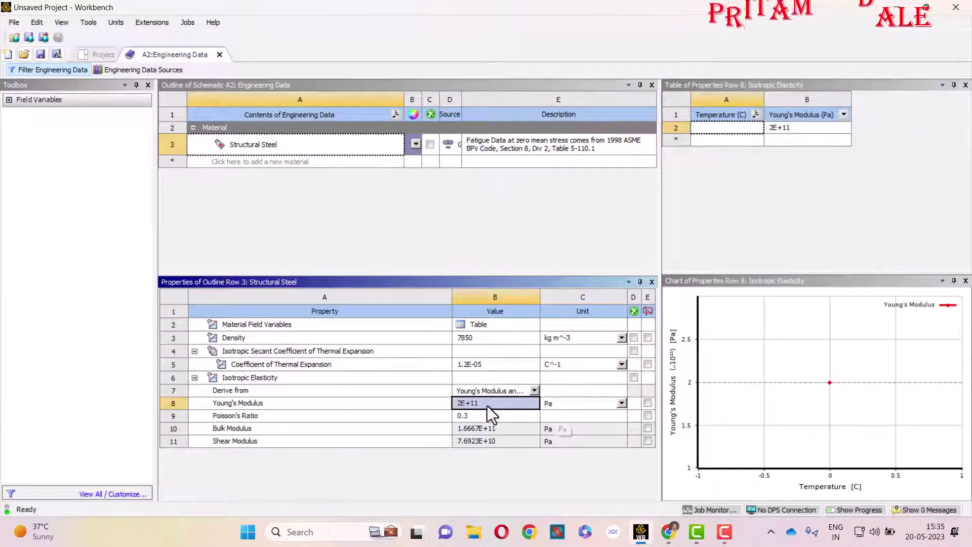
pyautogui.click(667, 533)
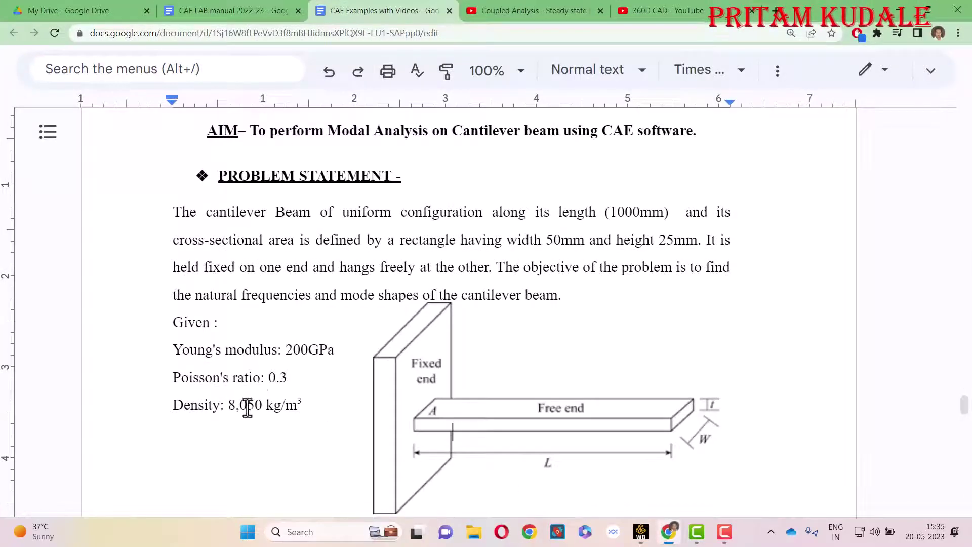
pyautogui.click(669, 531)
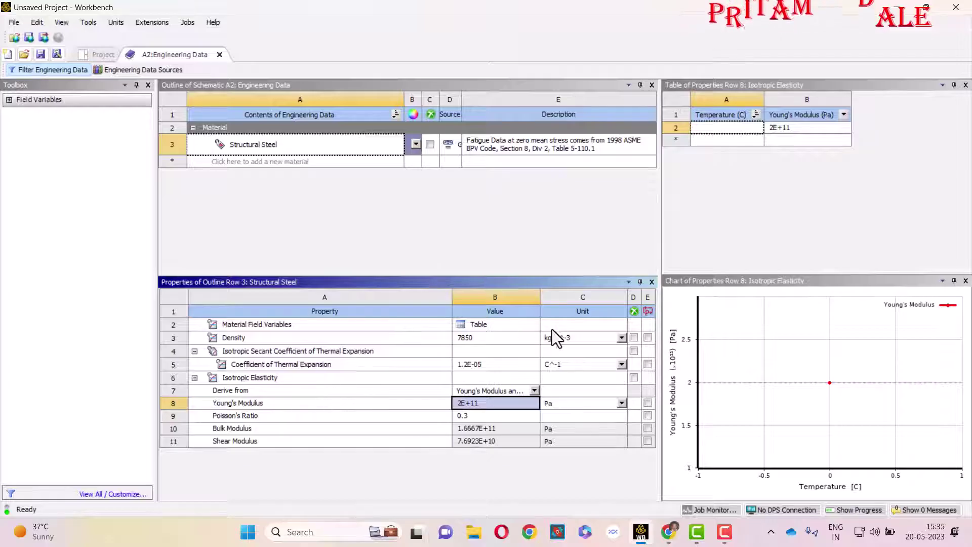
# Set the Structural Steel density to 8050 kg m^-3.
pyautogui.click(492, 339)
pyautogui.write('8050')
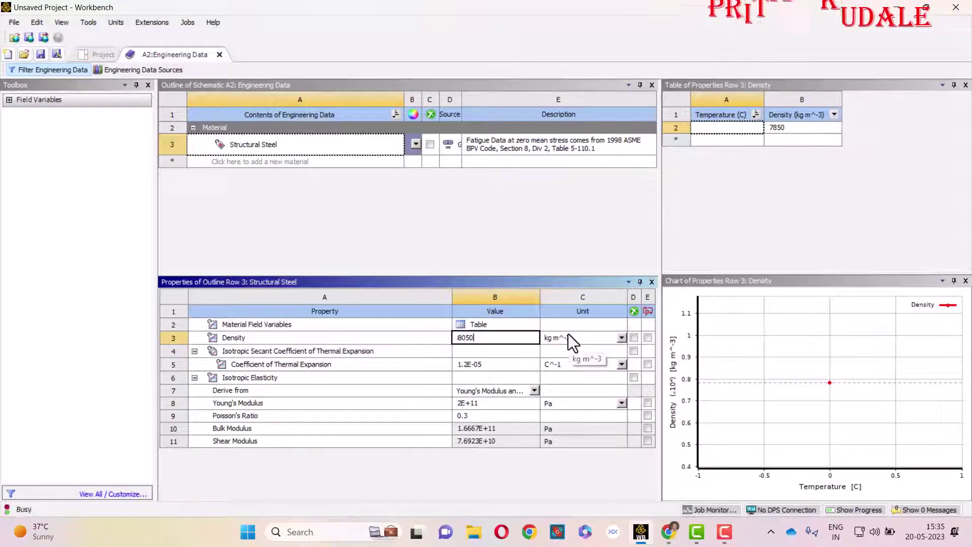
pyautogui.press('Return')
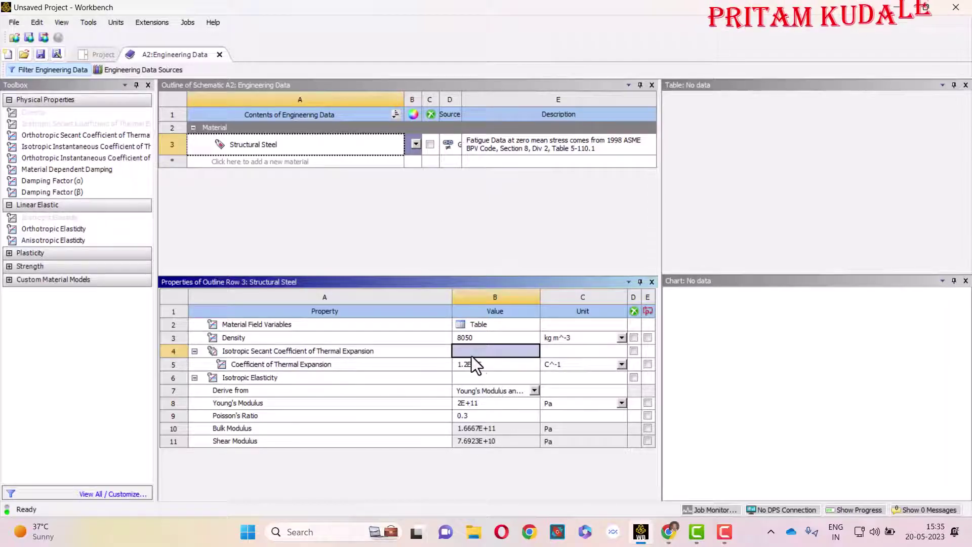
# Launch DesignModeler on the Modal system's geometry and maximize its window.
pyautogui.click(219, 54)
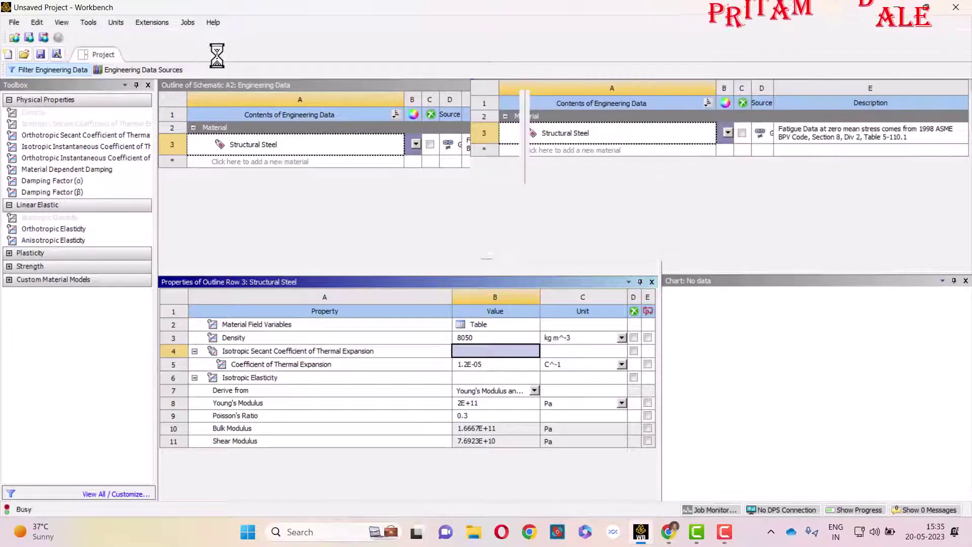
pyautogui.doubleClick(225, 164)
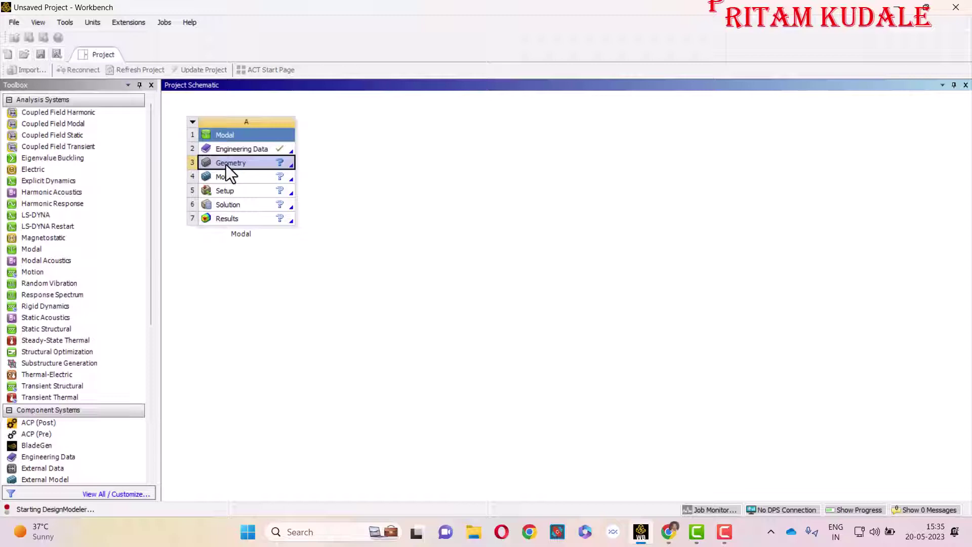
pyautogui.click(670, 532)
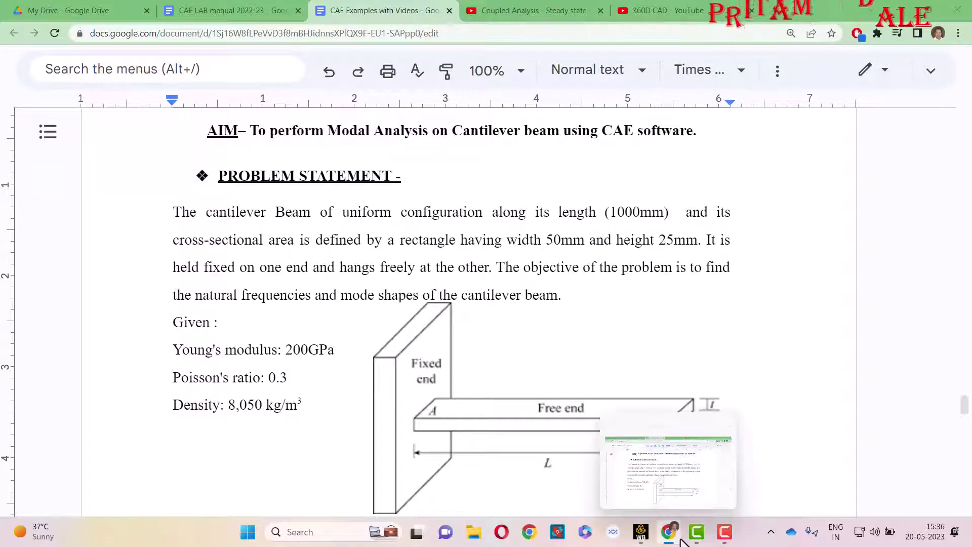
pyautogui.moveTo(643, 535)
pyautogui.click(661, 485)
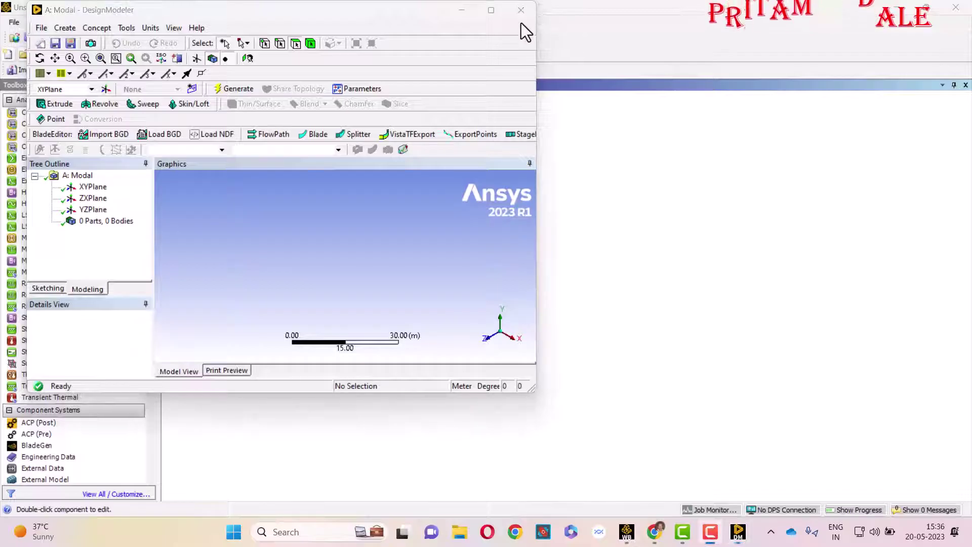
pyautogui.click(493, 11)
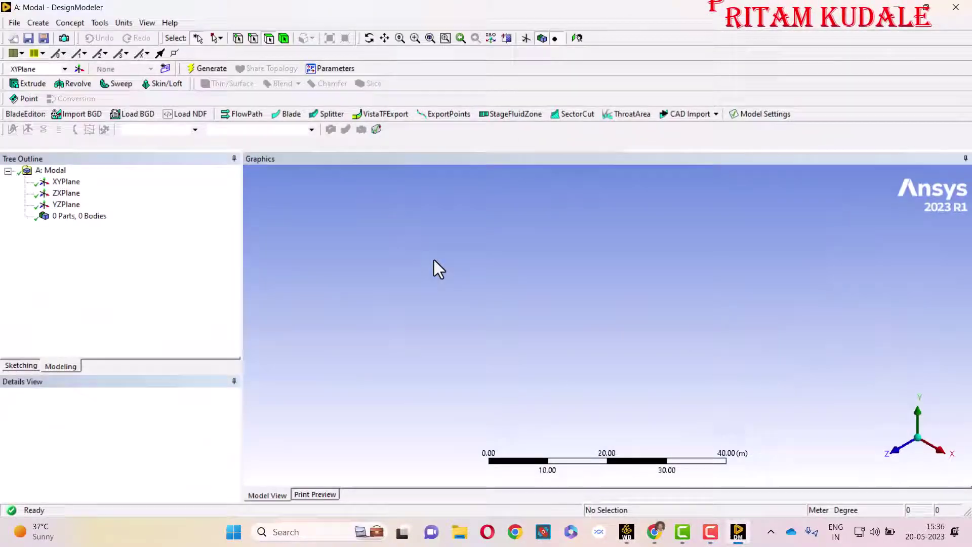
# Look at the XYPlane face-on.
pyautogui.click(61, 182)
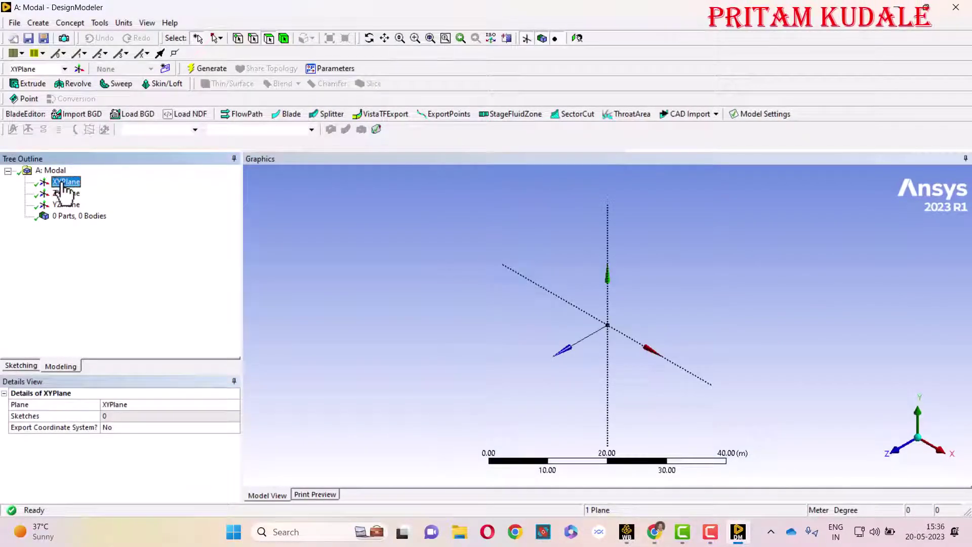
pyautogui.rightClick(64, 183)
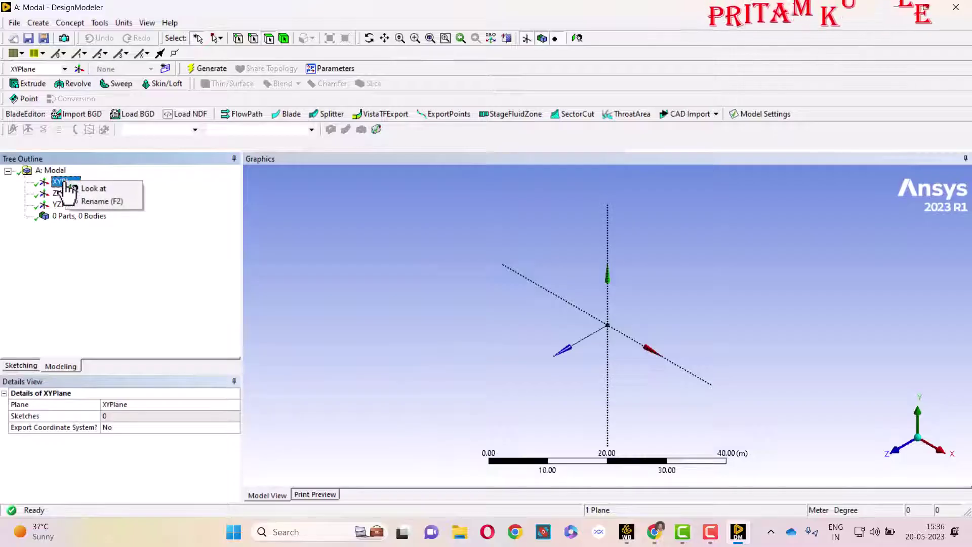
pyautogui.click(114, 192)
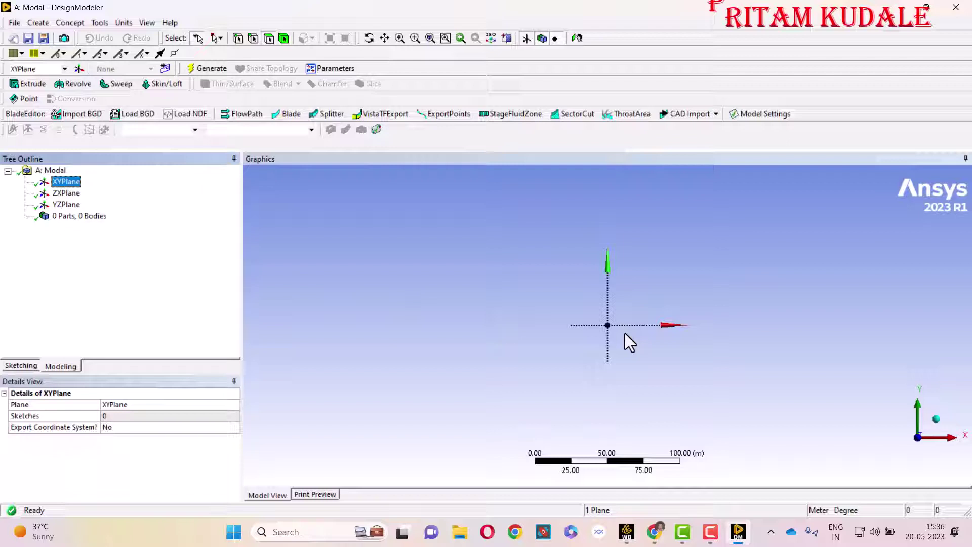
# Sketch a horizontal line from the origin along the X axis.
pyautogui.click(10, 366)
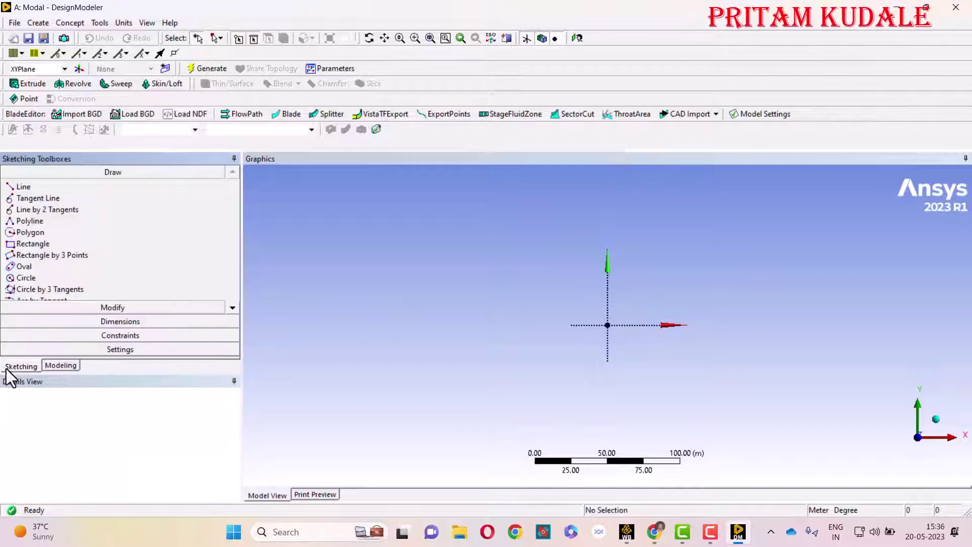
pyautogui.click(35, 188)
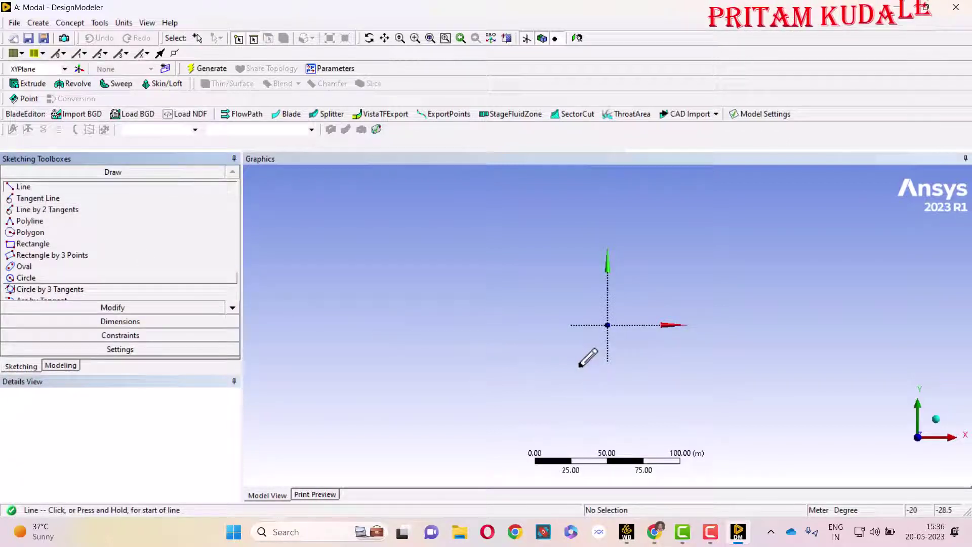
pyautogui.click(608, 324)
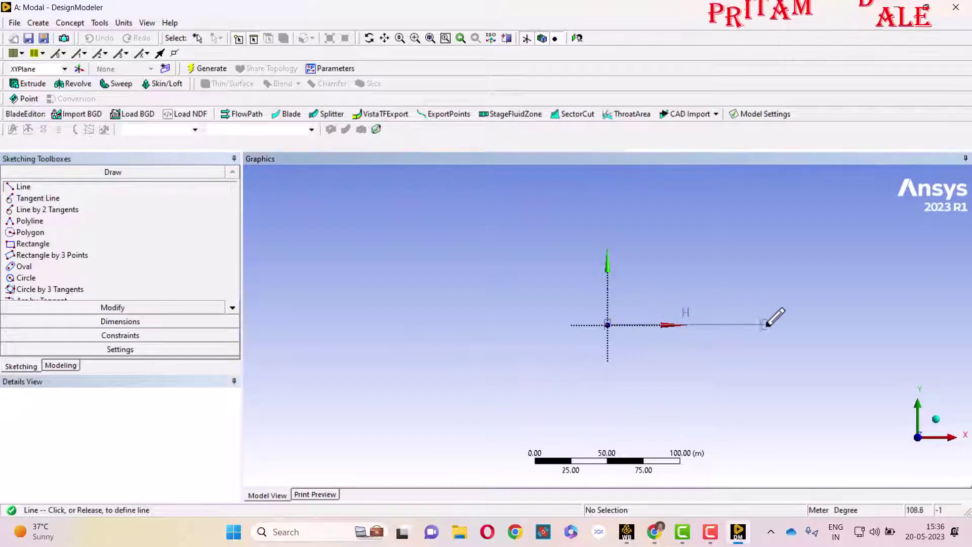
pyautogui.click(783, 324)
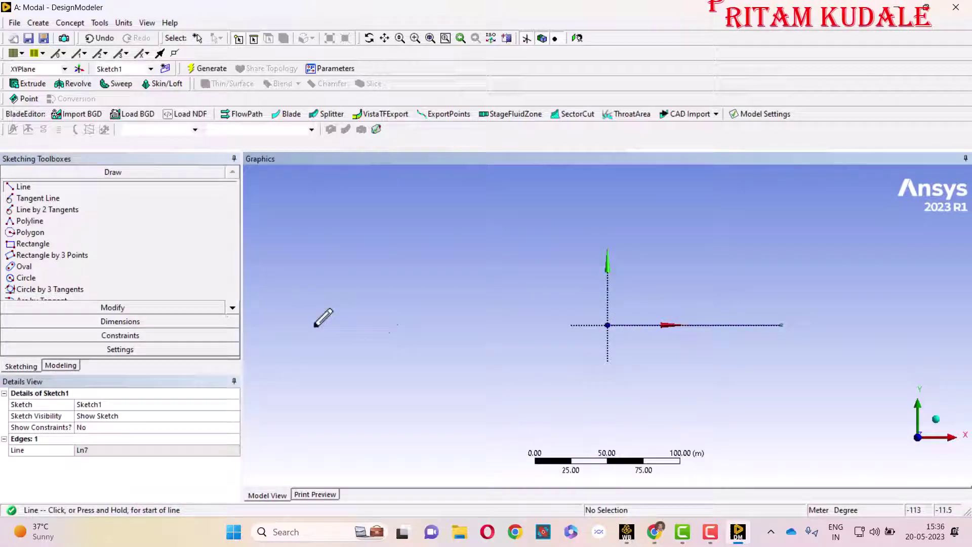
# Dimension the line with a horizontal H1 of 1000 and return to Modeling.
pyautogui.click(112, 323)
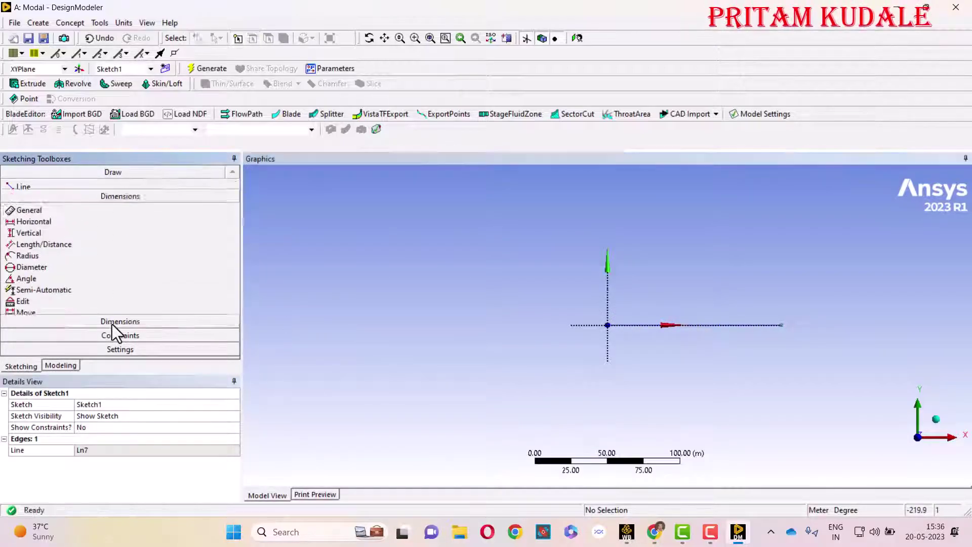
pyautogui.click(31, 226)
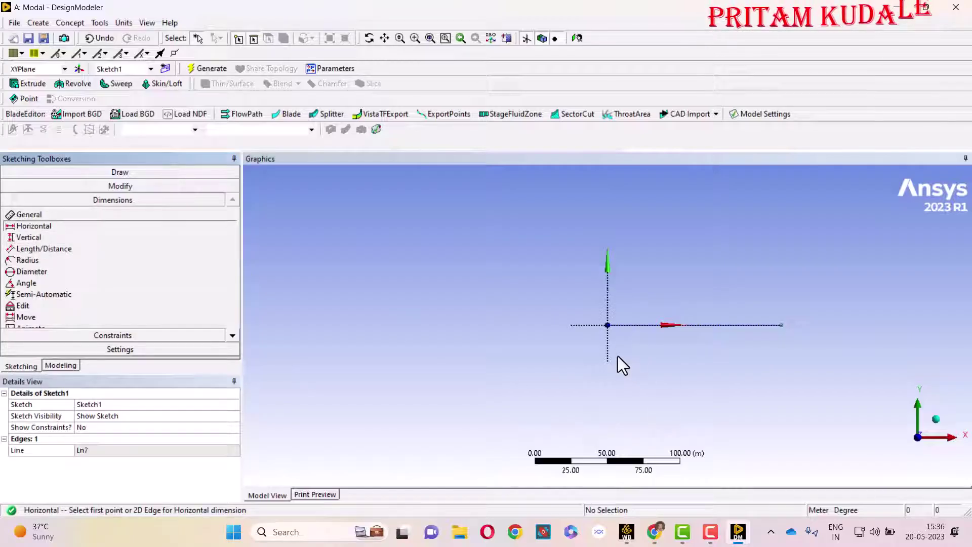
pyautogui.click(608, 326)
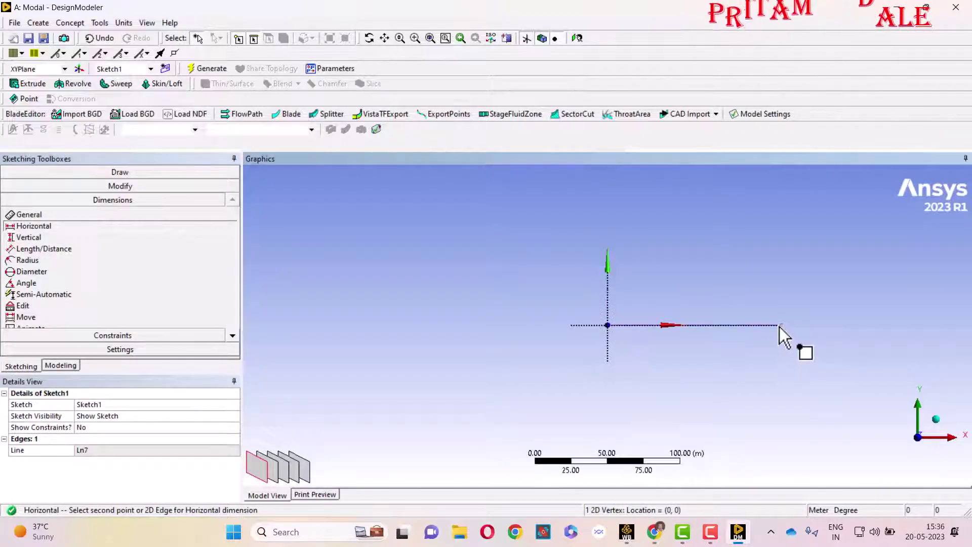
pyautogui.click(782, 325)
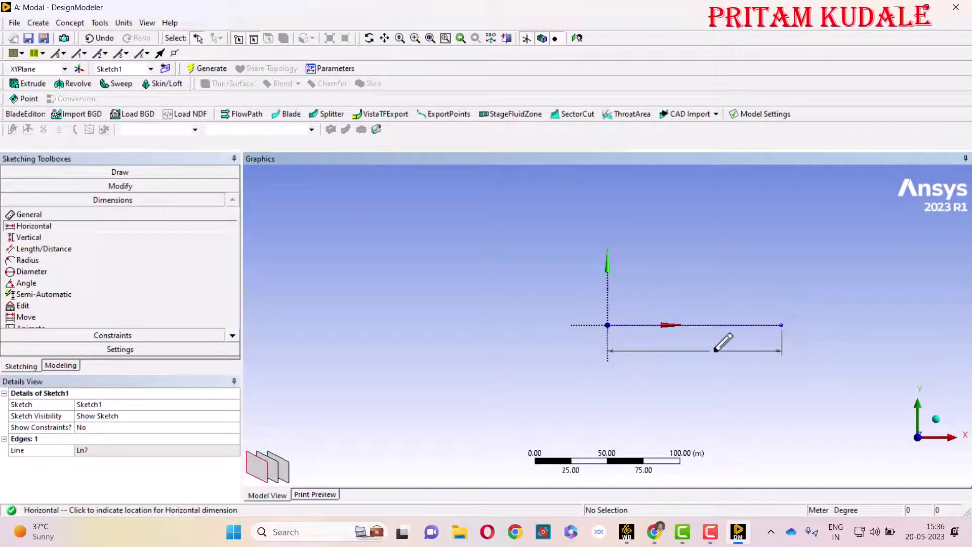
pyautogui.click(697, 371)
pyautogui.click(90, 450)
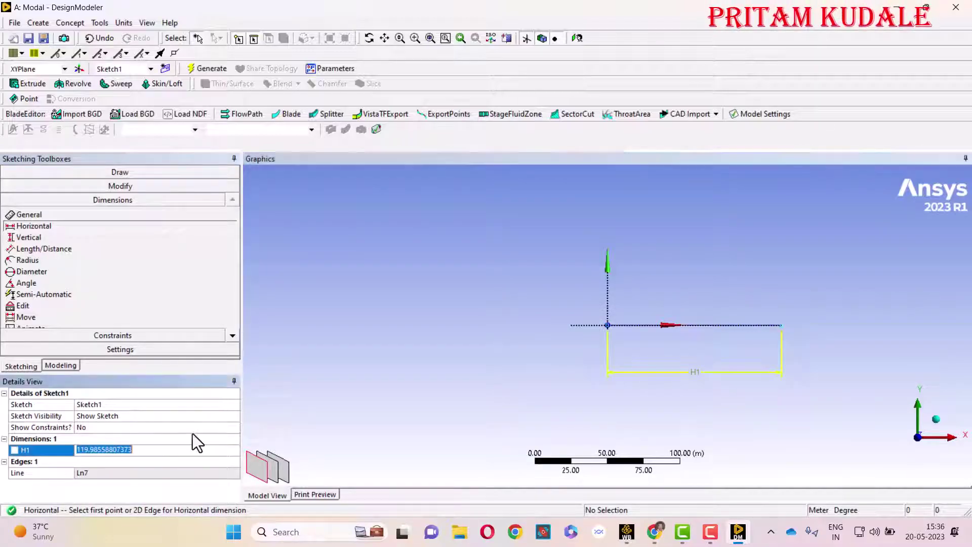
pyautogui.write('1000')
pyautogui.press('Return')
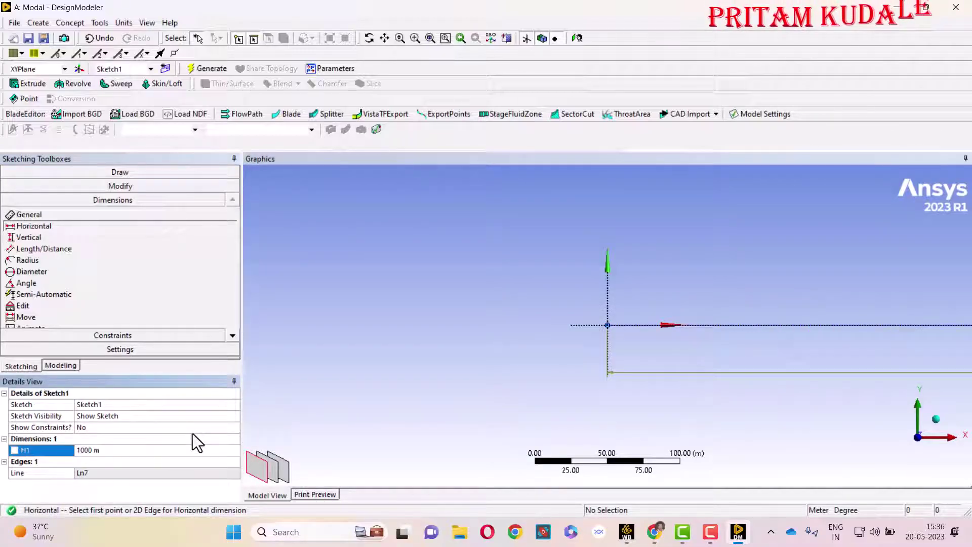
pyautogui.scroll(-8, 387, 378)
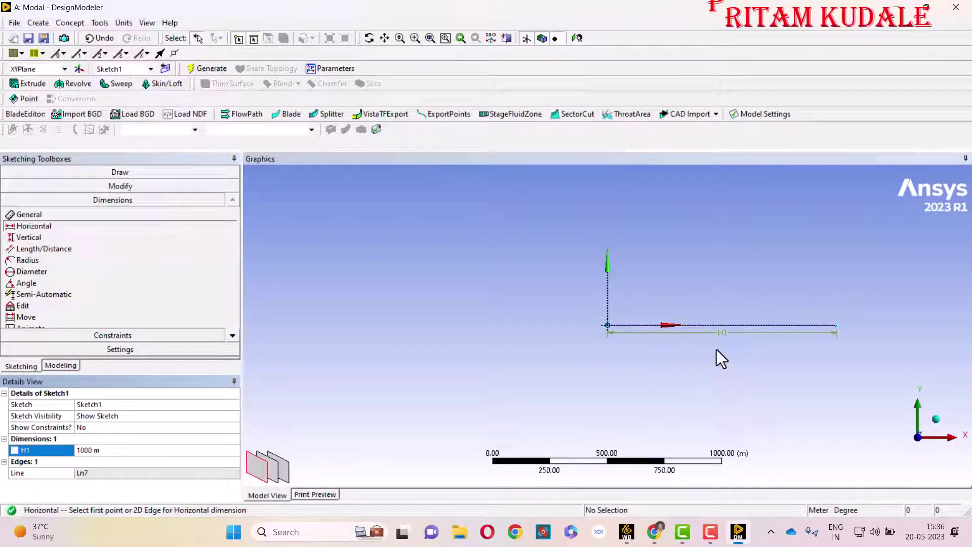
pyautogui.click(62, 366)
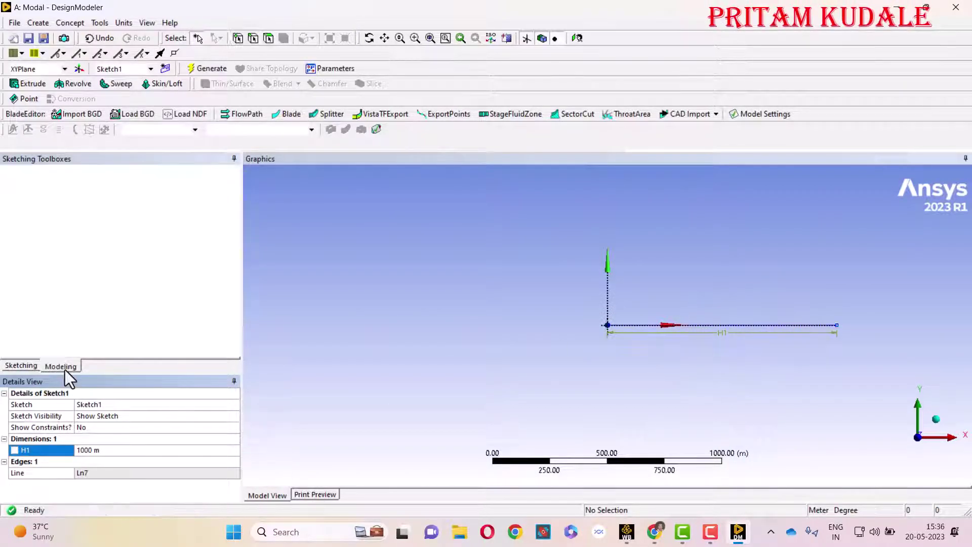
# Create Line1 with Lines From Points between the sketch line's two endpoints and generate it.
pyautogui.click(203, 70)
pyautogui.click(25, 182)
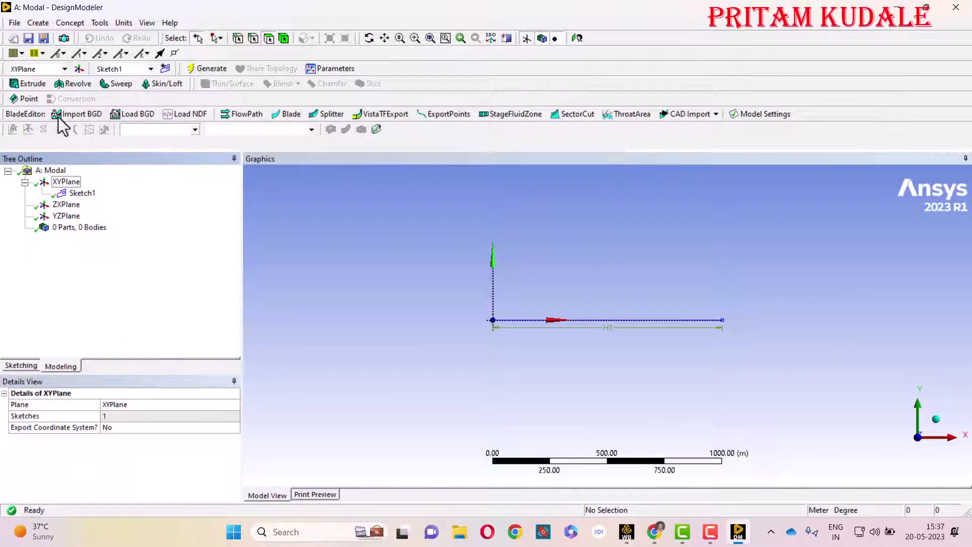
pyautogui.click(71, 23)
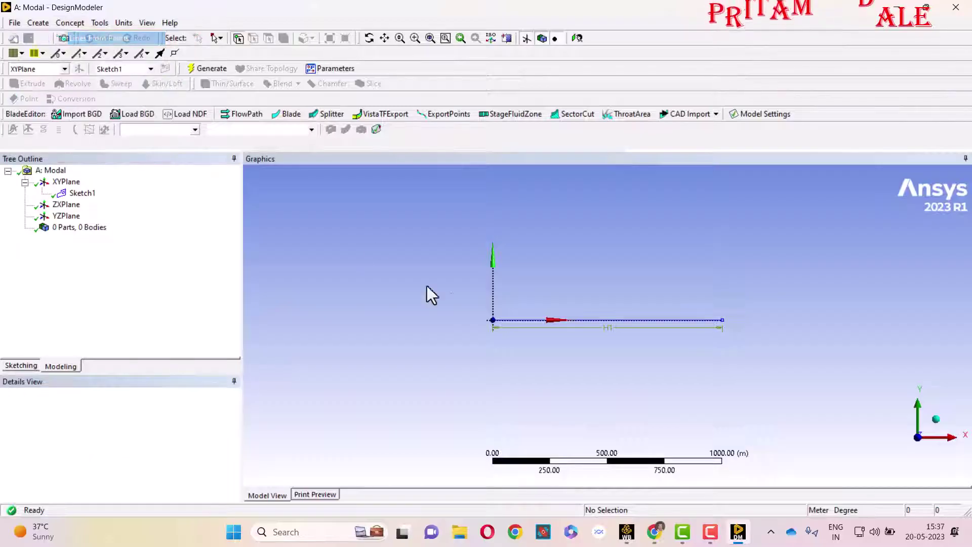
pyautogui.click(102, 40)
pyautogui.click(493, 320)
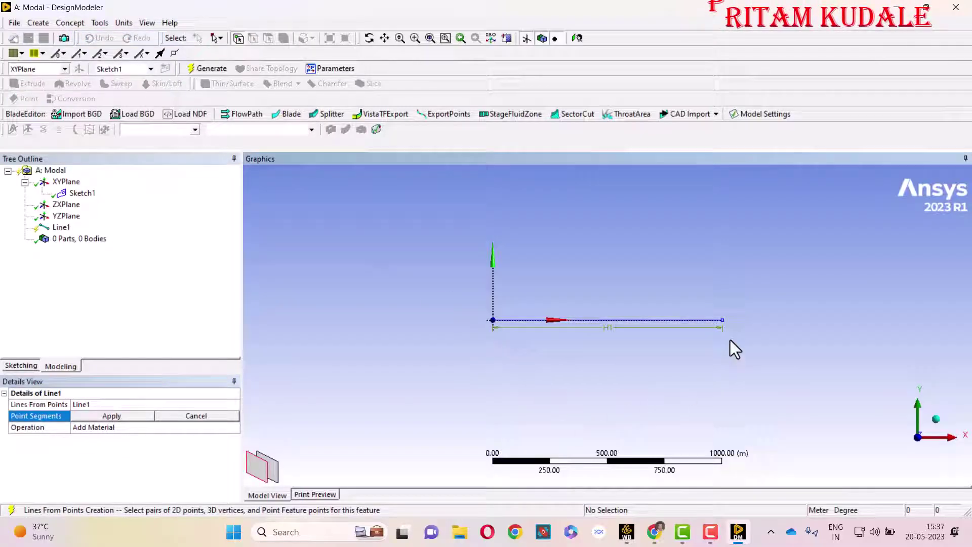
pyautogui.click(722, 320)
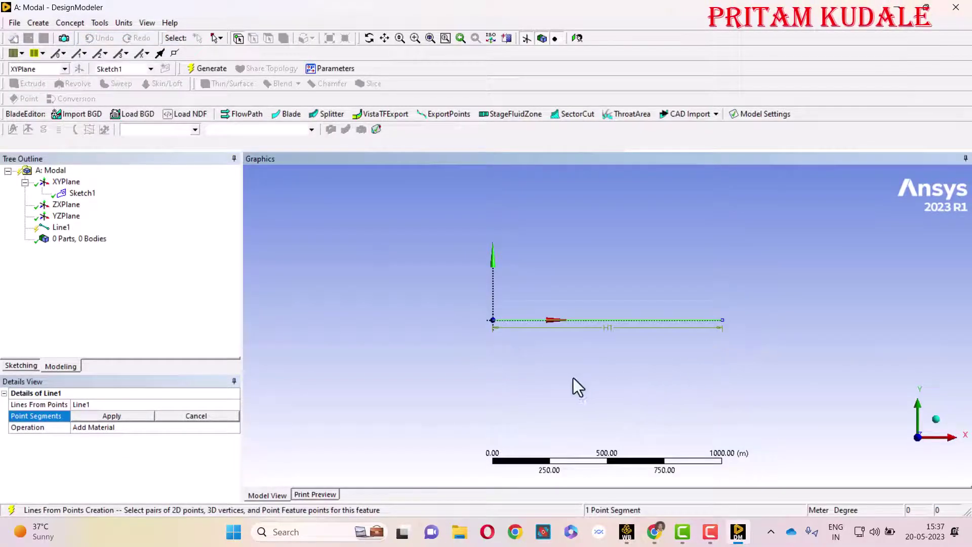
pyautogui.click(112, 417)
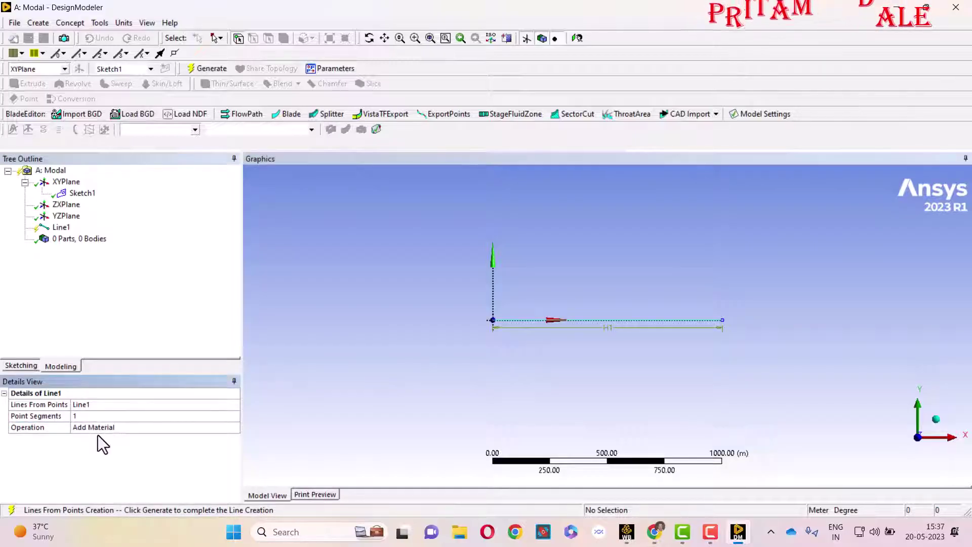
pyautogui.click(209, 68)
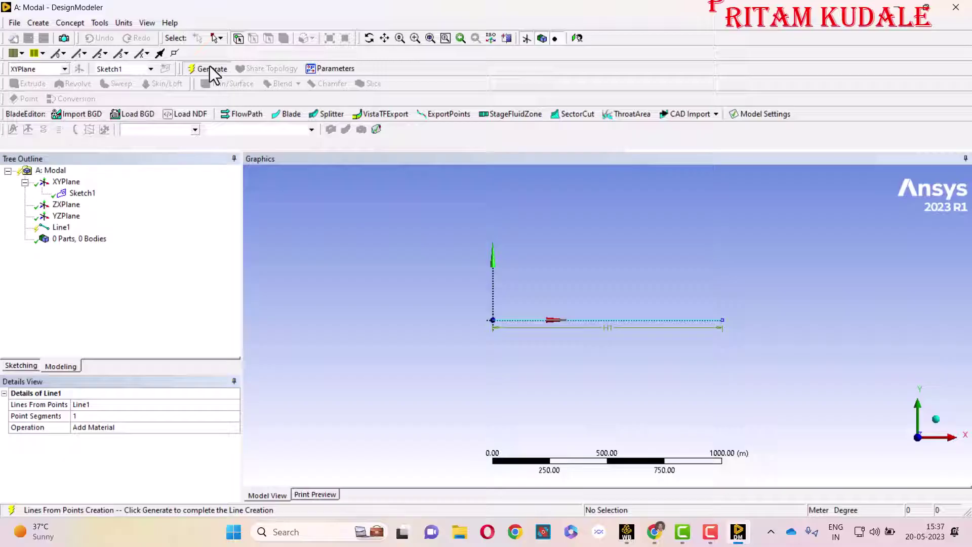
# Expand the part in the tree and select the resulting Line Body.
pyautogui.click(61, 228)
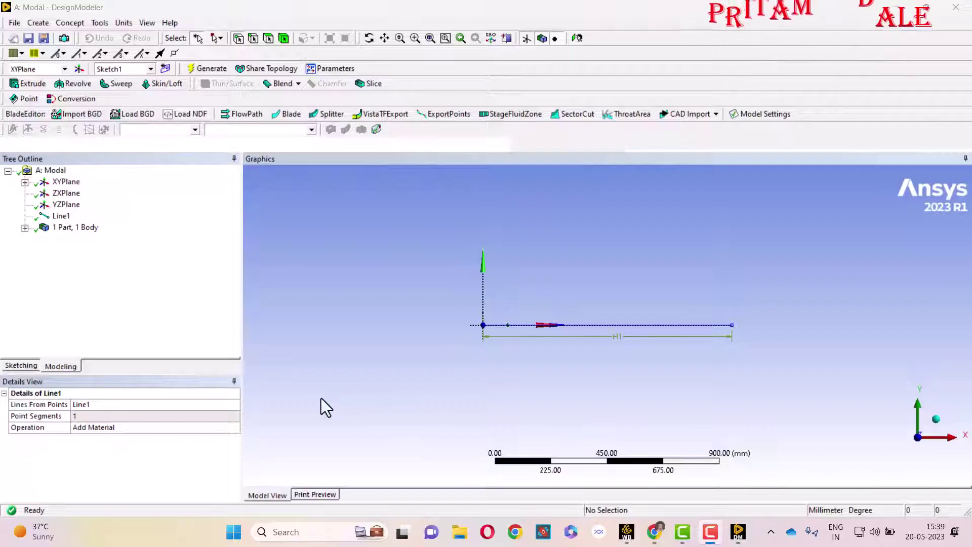
pyautogui.click(24, 228)
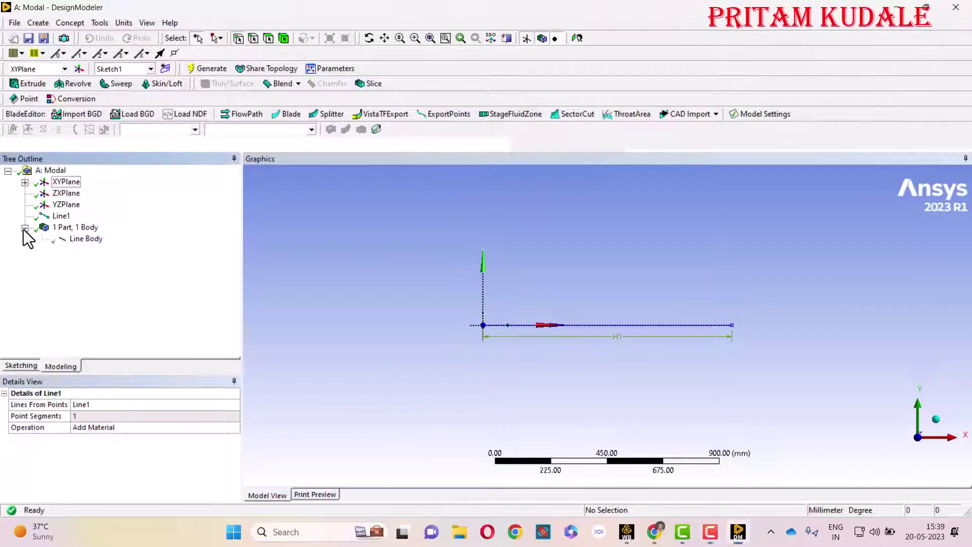
pyautogui.click(84, 240)
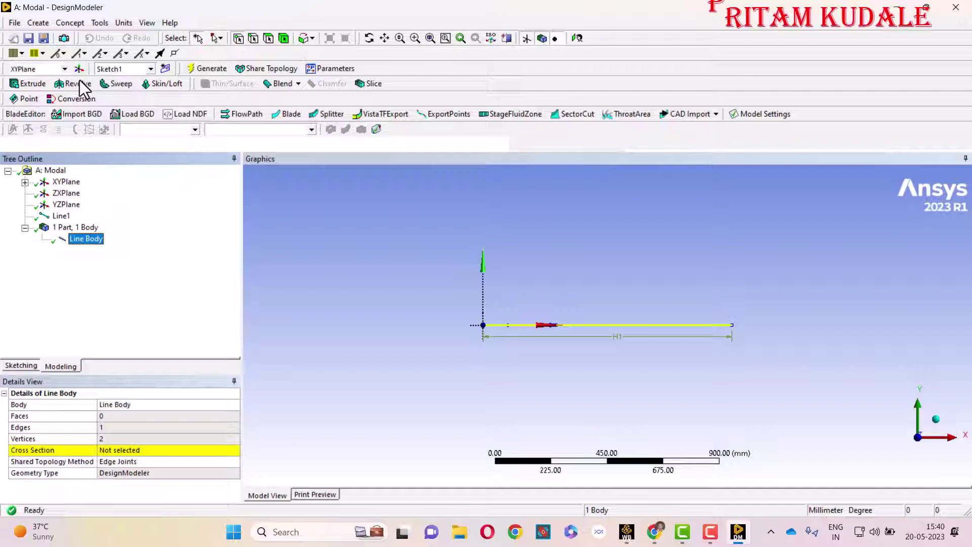
# Insert a Rectangular cross section, Rect1, after checking beam dimensions in the problem statement.
pyautogui.click(68, 23)
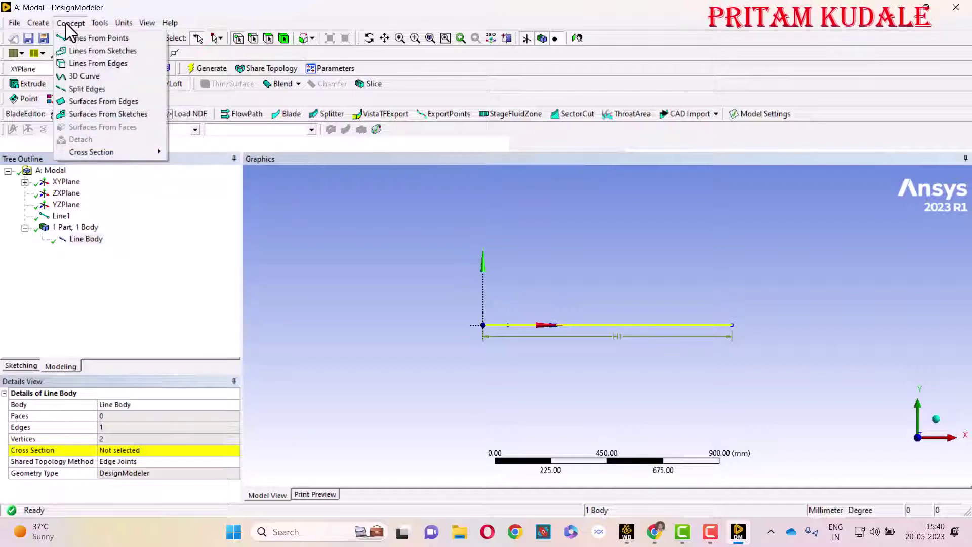
pyautogui.moveTo(105, 151)
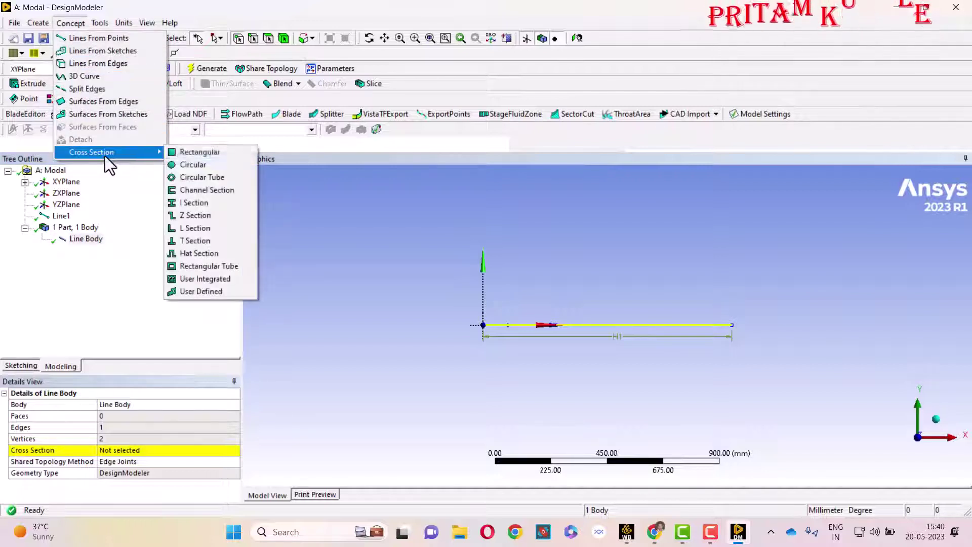
pyautogui.click(221, 153)
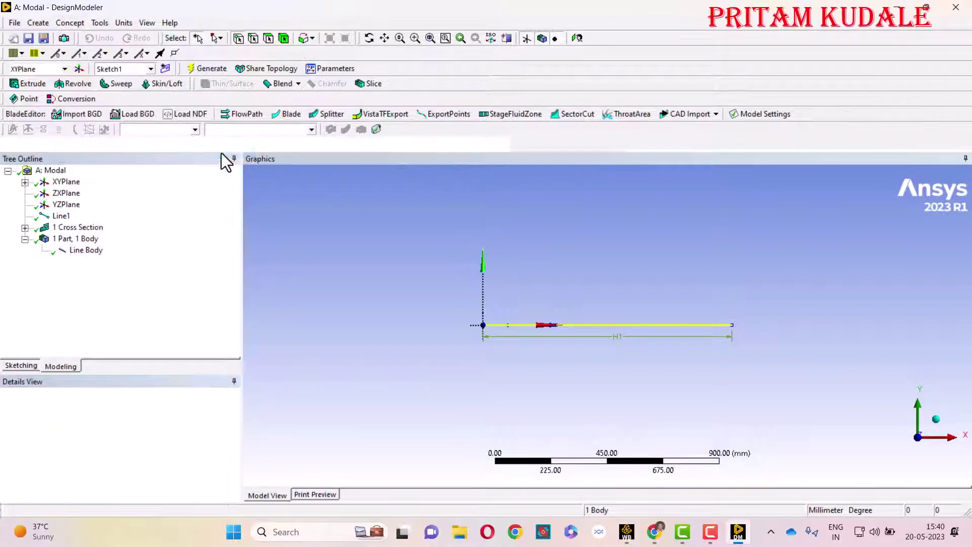
pyautogui.click(656, 533)
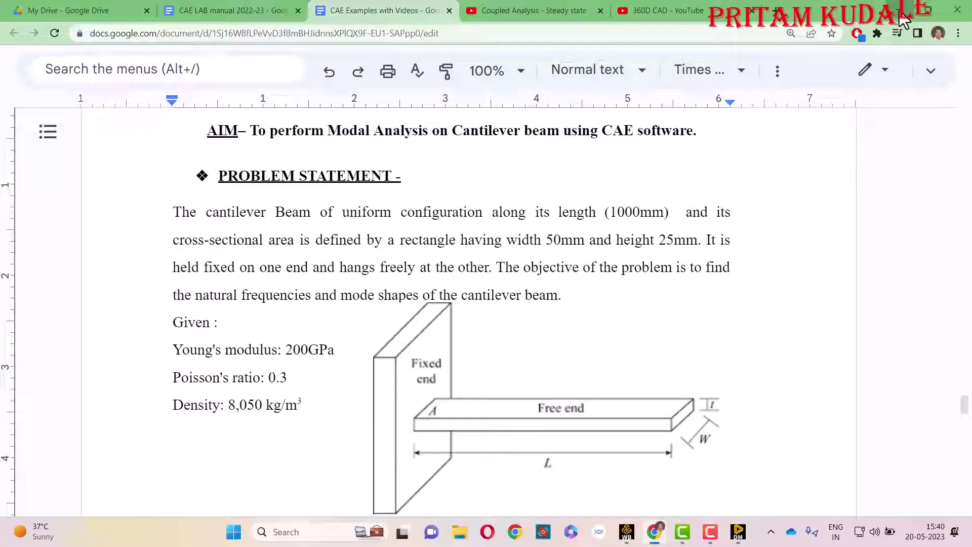
pyautogui.hotkey('alt', 'Tab')
# Set Rect1's width B to 50 mm and height H to 25 mm.
pyautogui.click(94, 439)
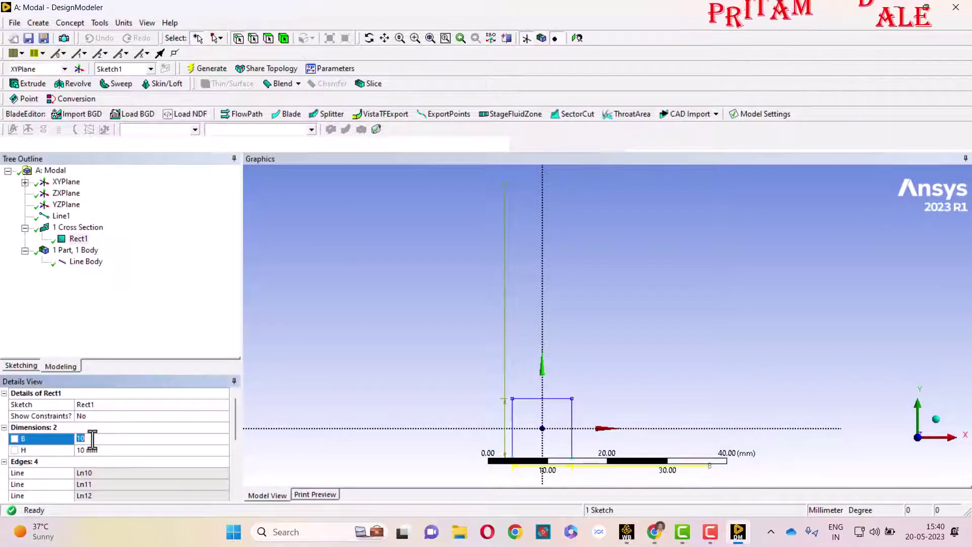
pyautogui.write('50')
pyautogui.press('Return')
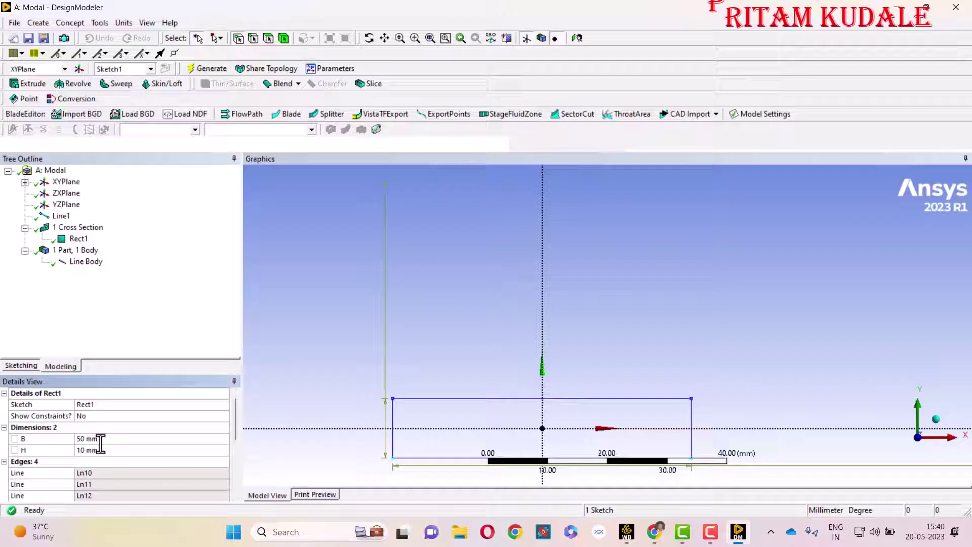
pyautogui.click(94, 451)
pyautogui.write('1')
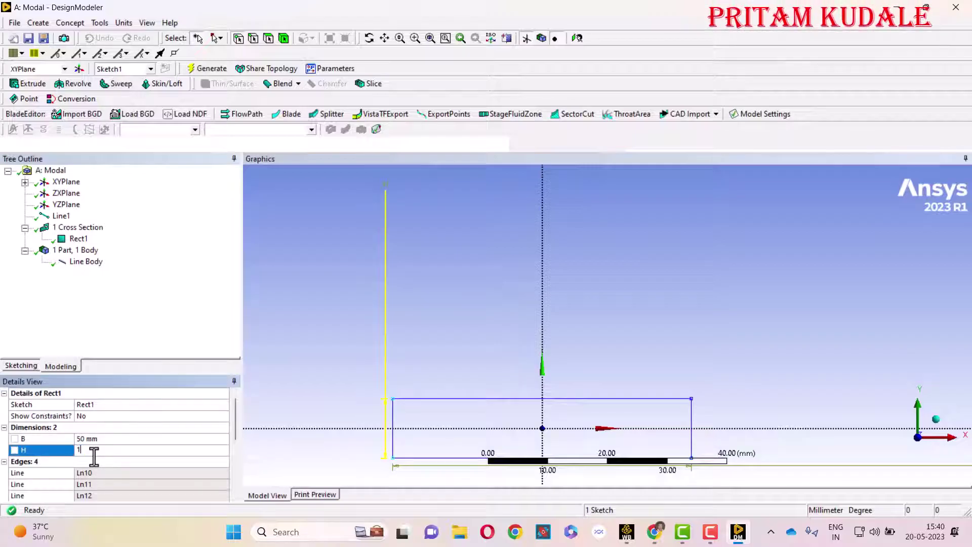
pyautogui.write('25')
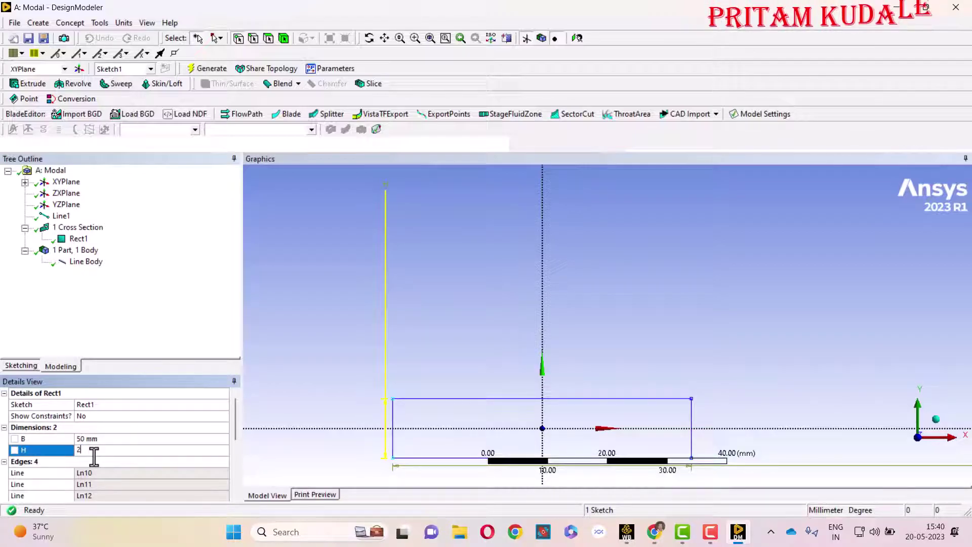
pyautogui.press('Return')
pyautogui.scroll(-2, 592, 319)
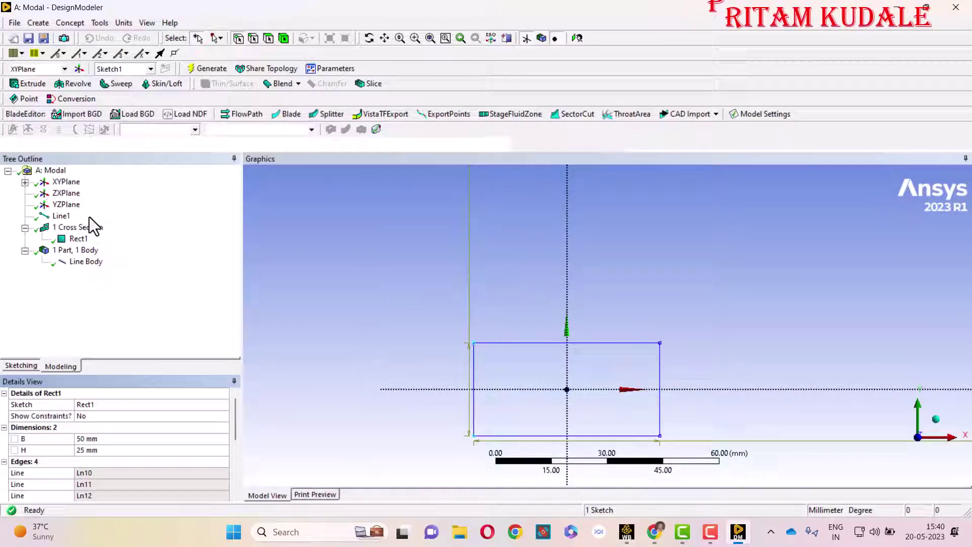
# Assign Rect1 as the Line Body's cross section.
pyautogui.click(85, 261)
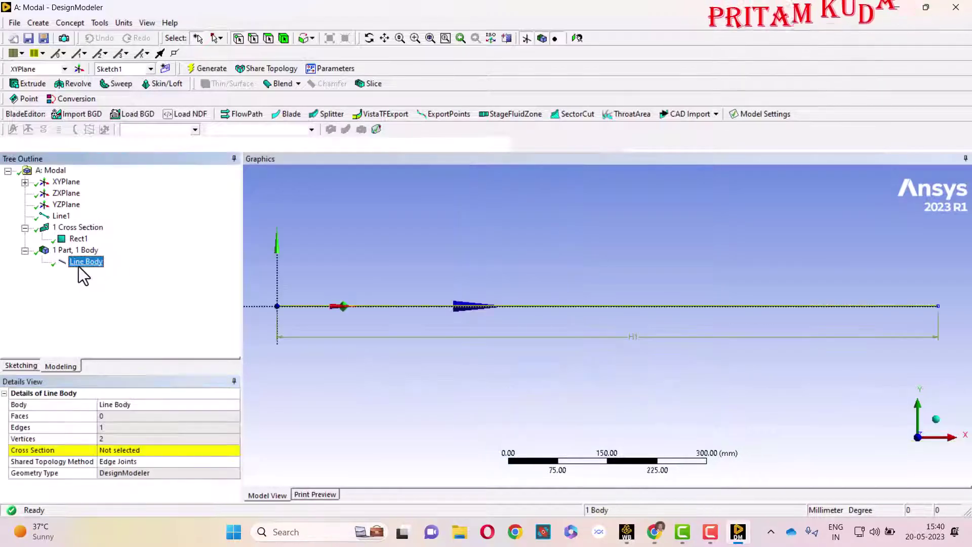
pyautogui.click(167, 450)
pyautogui.click(234, 450)
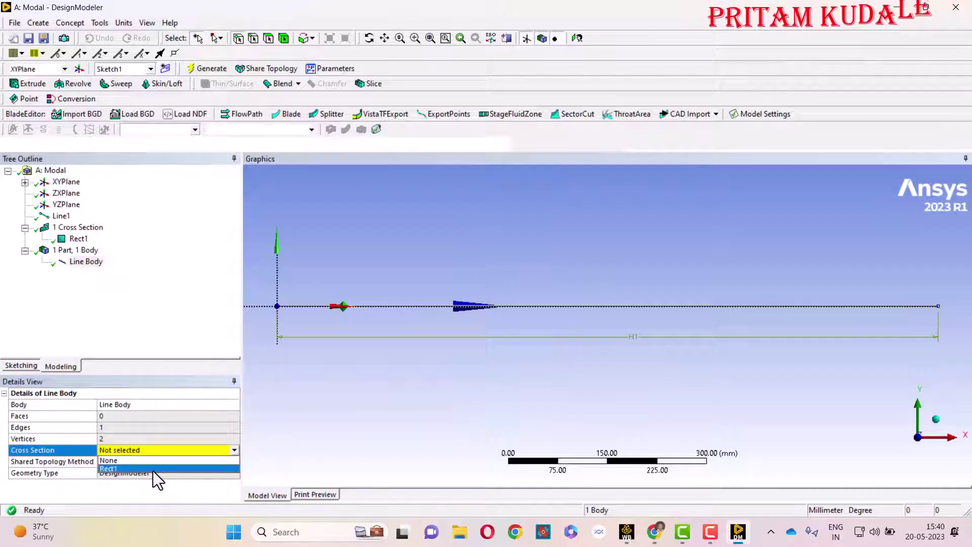
pyautogui.click(156, 469)
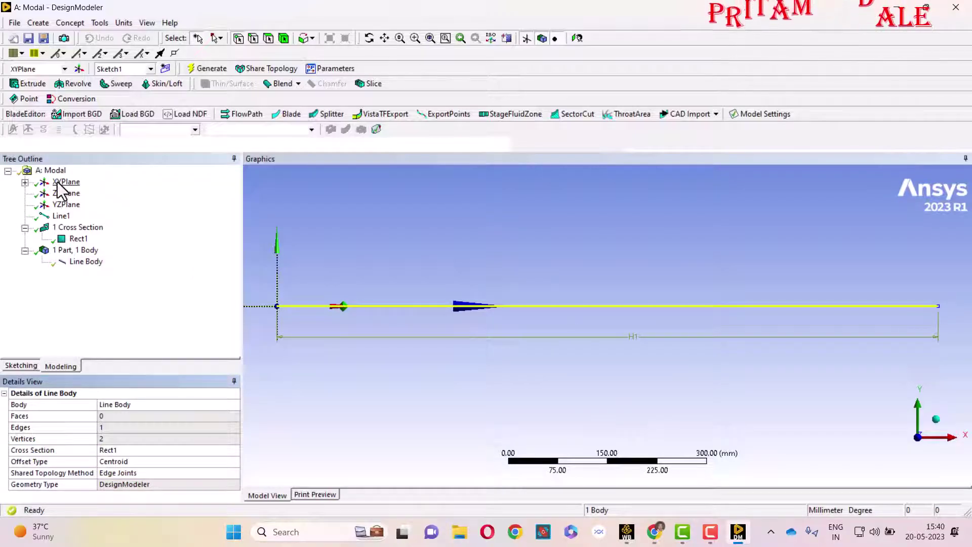
# Show the beam in isometric view with Cross Section Solids displayed.
pyautogui.rightClick(441, 347)
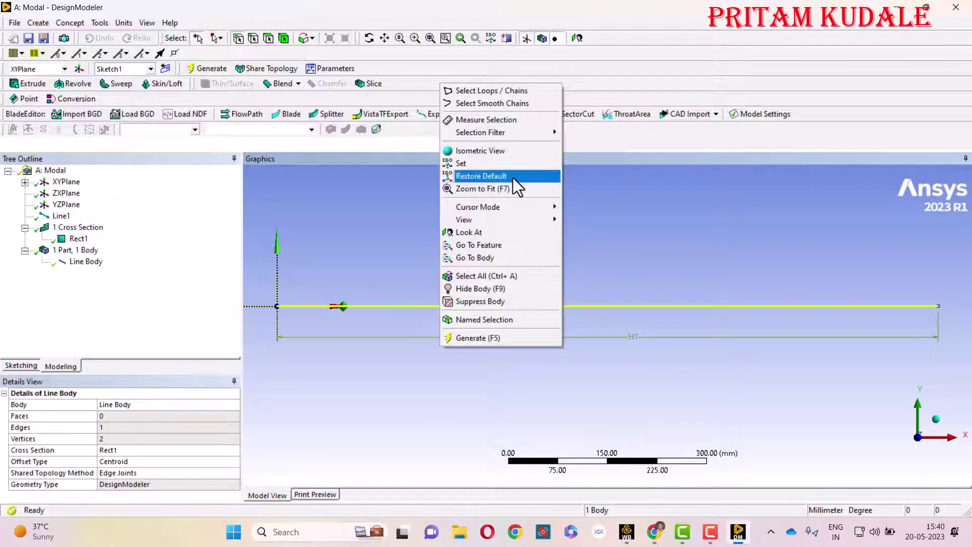
pyautogui.click(506, 151)
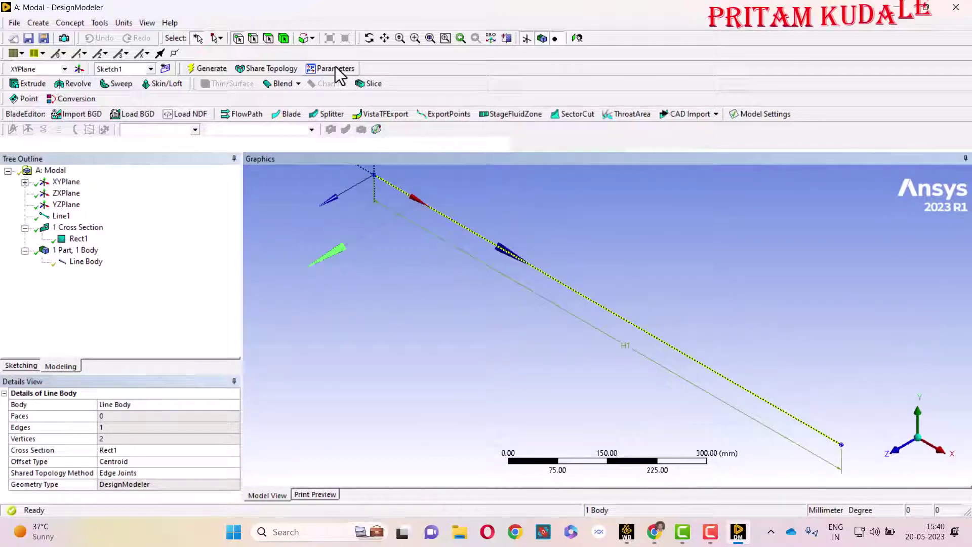
pyautogui.click(147, 22)
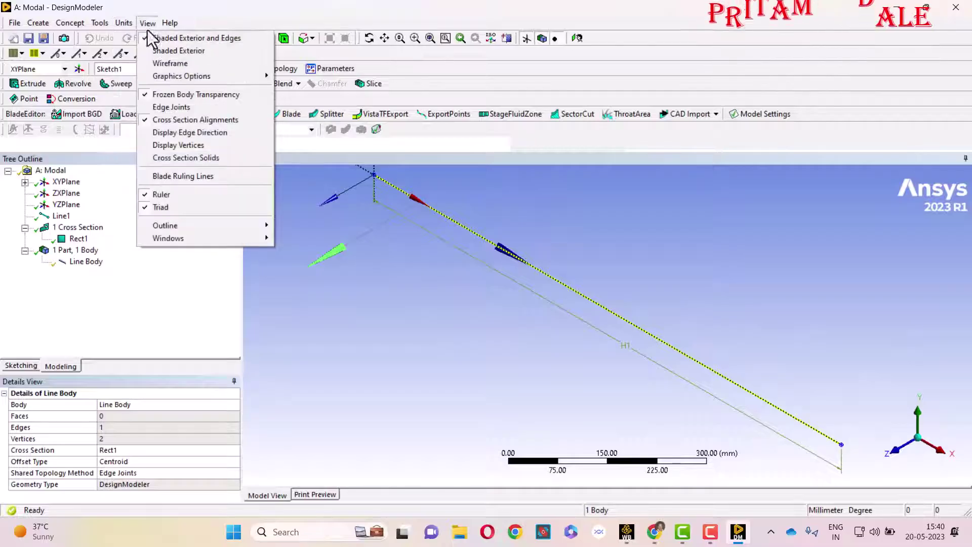
pyautogui.click(235, 157)
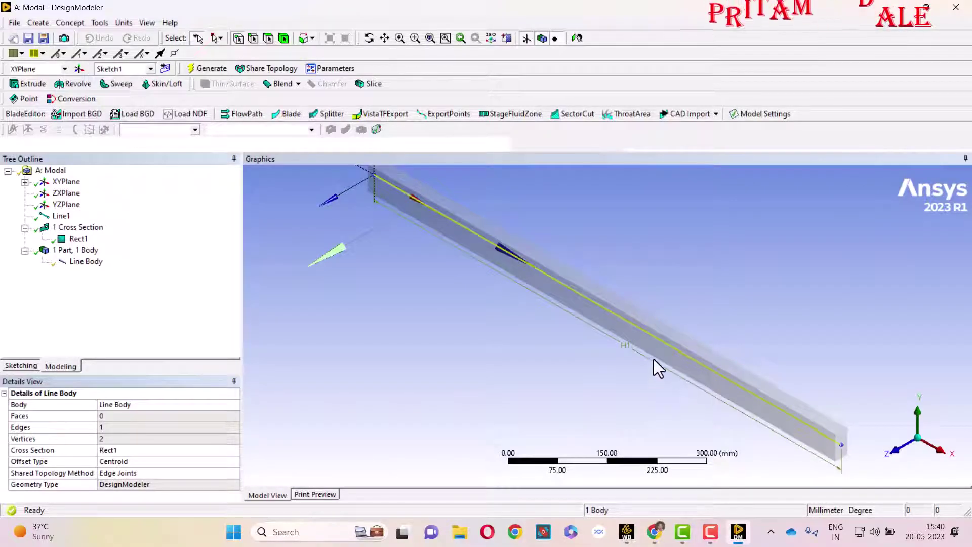
# Close DesignModeler and launch Mechanical from the Modal system's Model cell (A4).
pyautogui.click(955, 7)
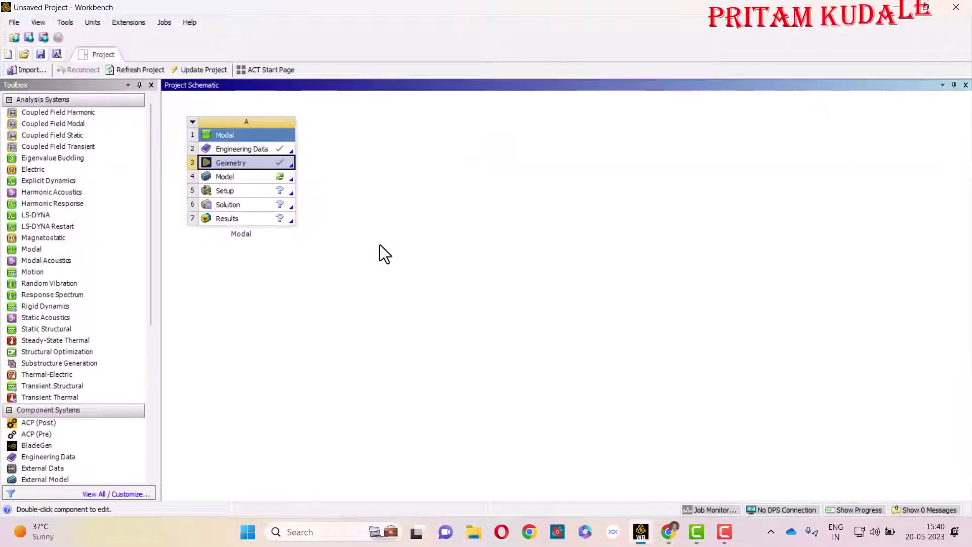
pyautogui.click(234, 180)
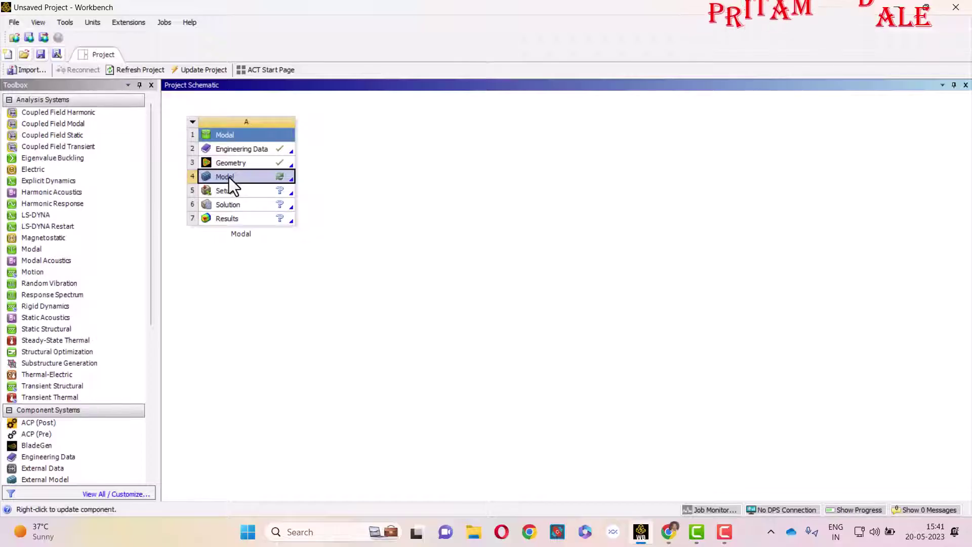
pyautogui.doubleClick(229, 178)
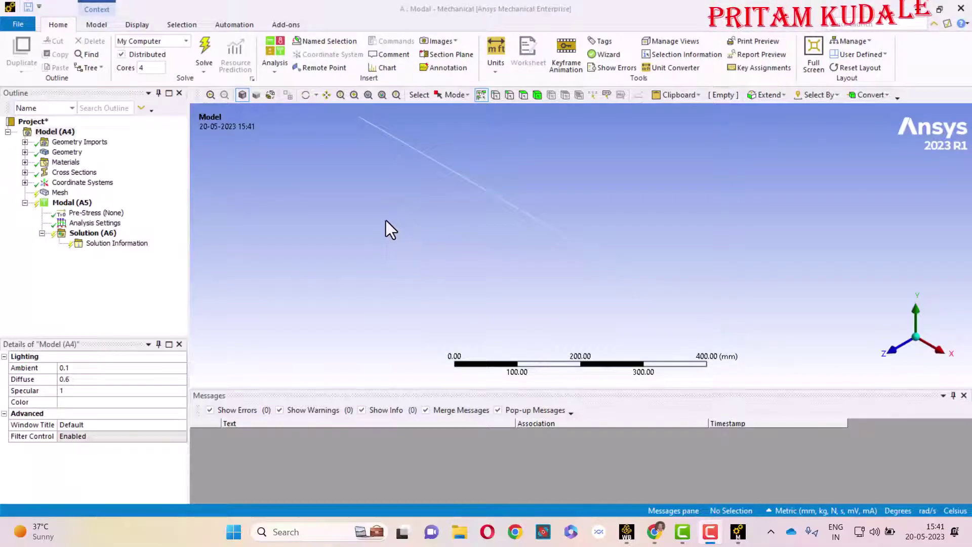
# Insert a mesh Sizing control and apply it to the beam's 1000 mm edge.
pyautogui.click(59, 193)
pyautogui.rightClick(58, 196)
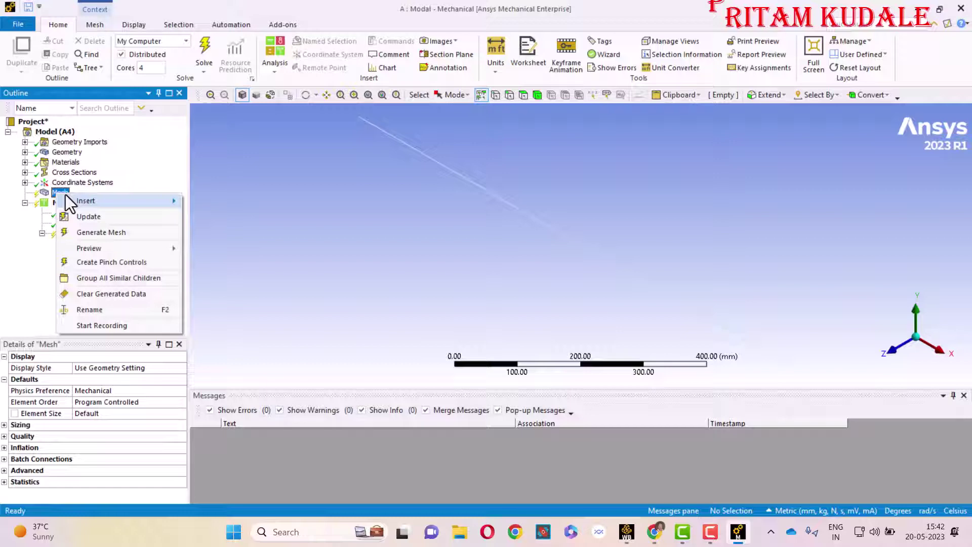
pyautogui.moveTo(97, 201)
pyautogui.click(235, 218)
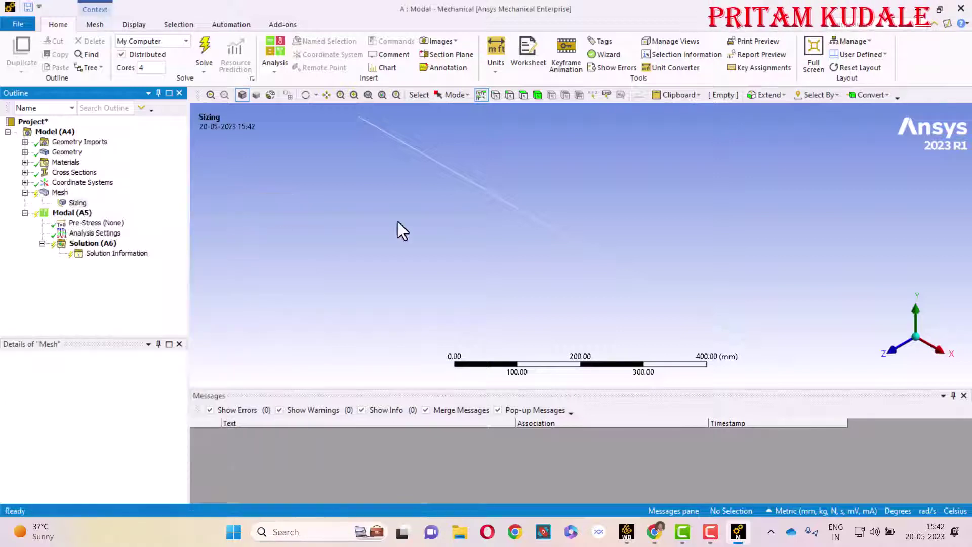
pyautogui.click(511, 97)
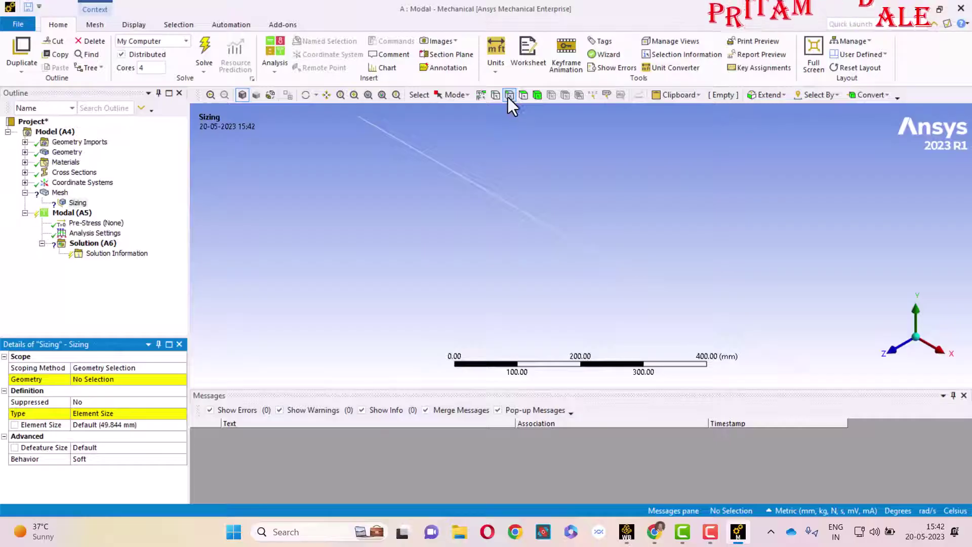
pyautogui.click(454, 174)
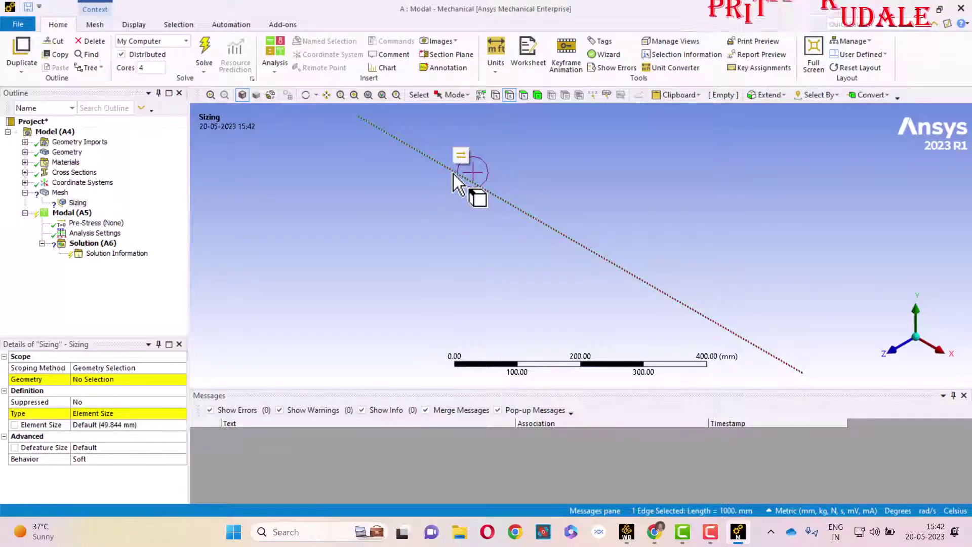
pyautogui.click(94, 382)
pyautogui.click(88, 383)
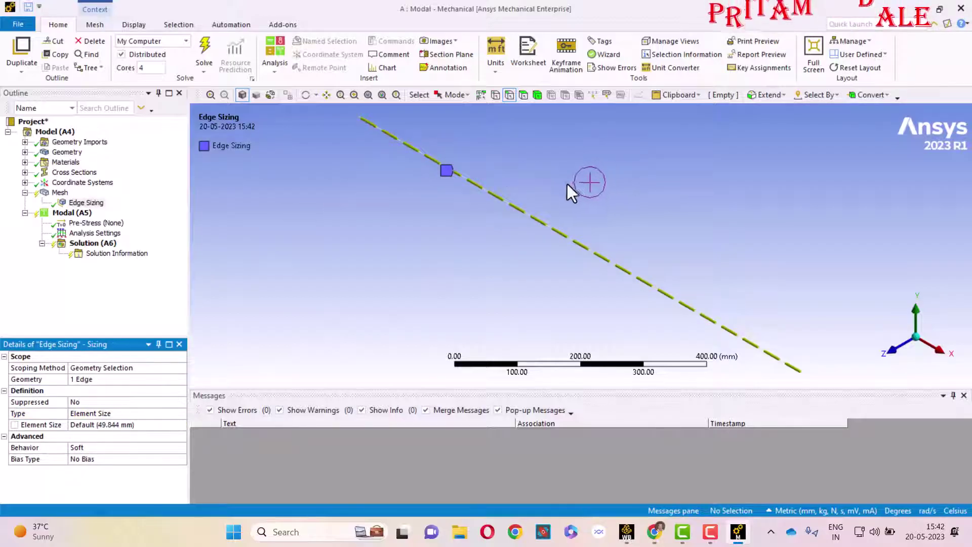
# Set the sizing type to Number of Divisions = 20 and generate the mesh.
pyautogui.click(114, 413)
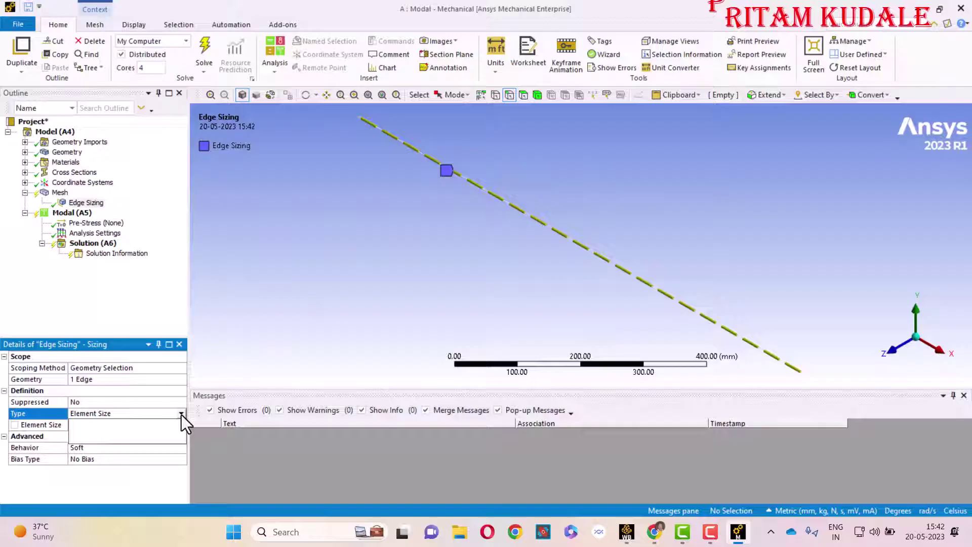
pyautogui.click(182, 415)
pyautogui.click(153, 430)
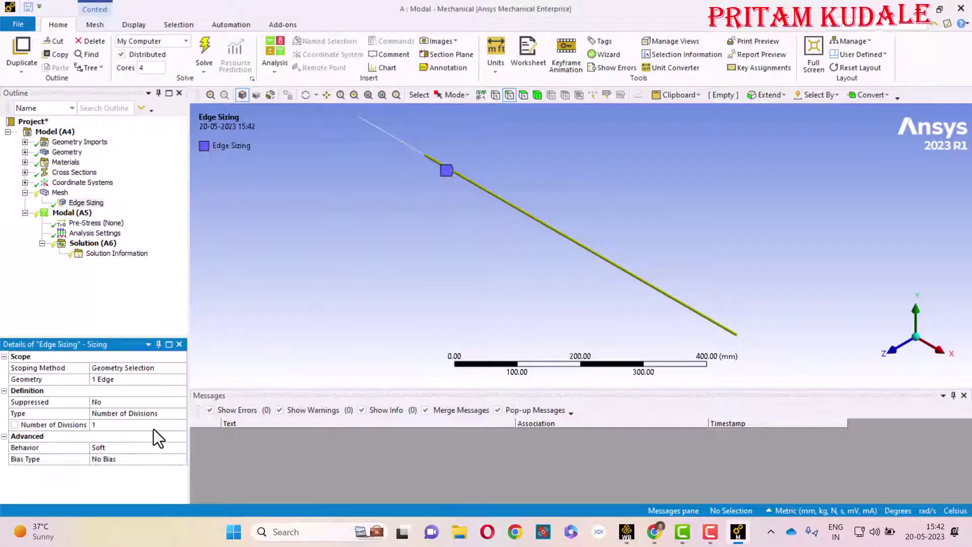
pyautogui.click(117, 424)
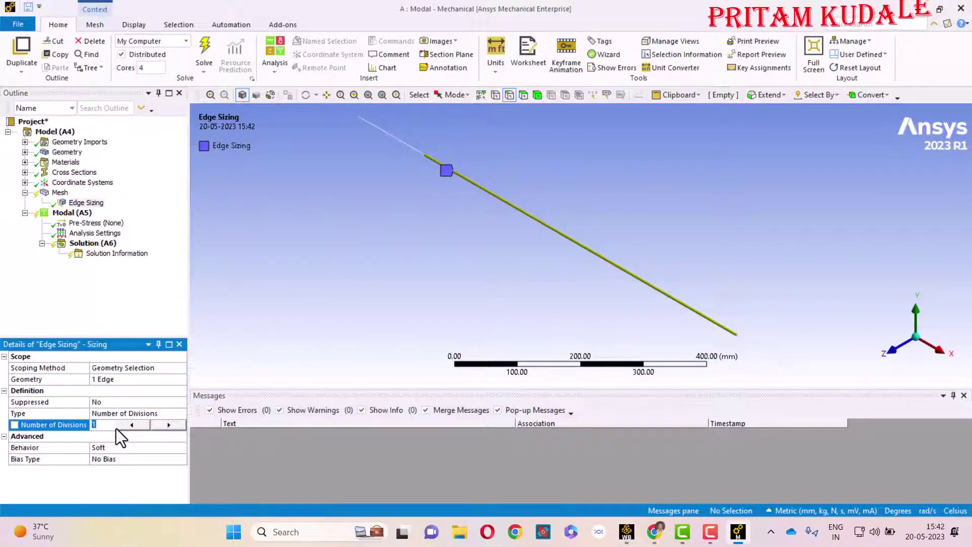
pyautogui.write('20')
pyautogui.press('Return')
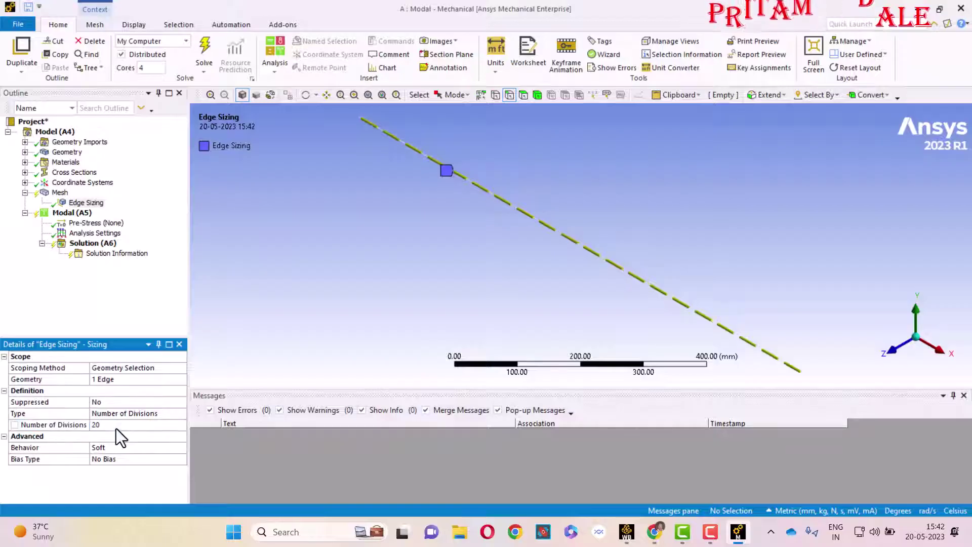
pyautogui.rightClick(61, 193)
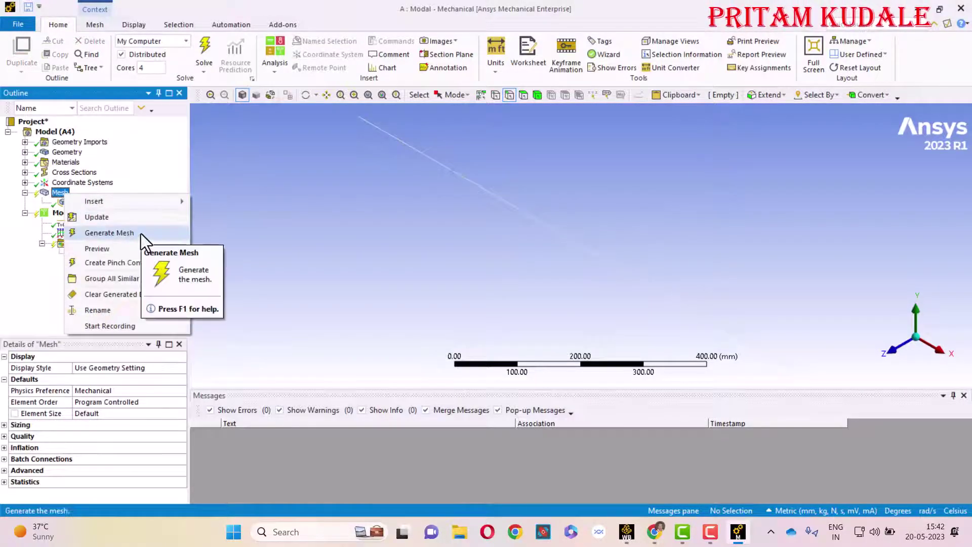
pyautogui.click(110, 233)
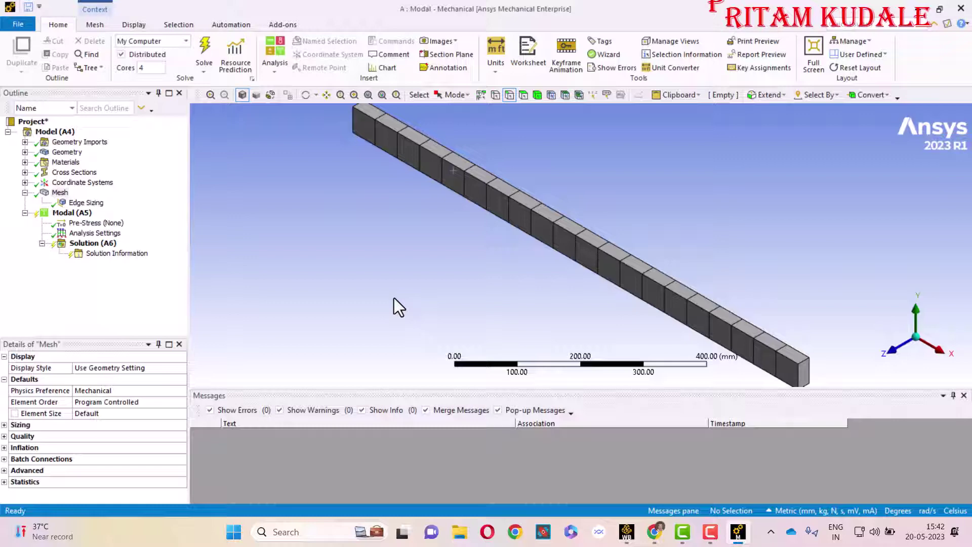
# Insert a Fixed Support under Modal (A5) and apply it to the beam's end vertex.
pyautogui.rightClick(71, 216)
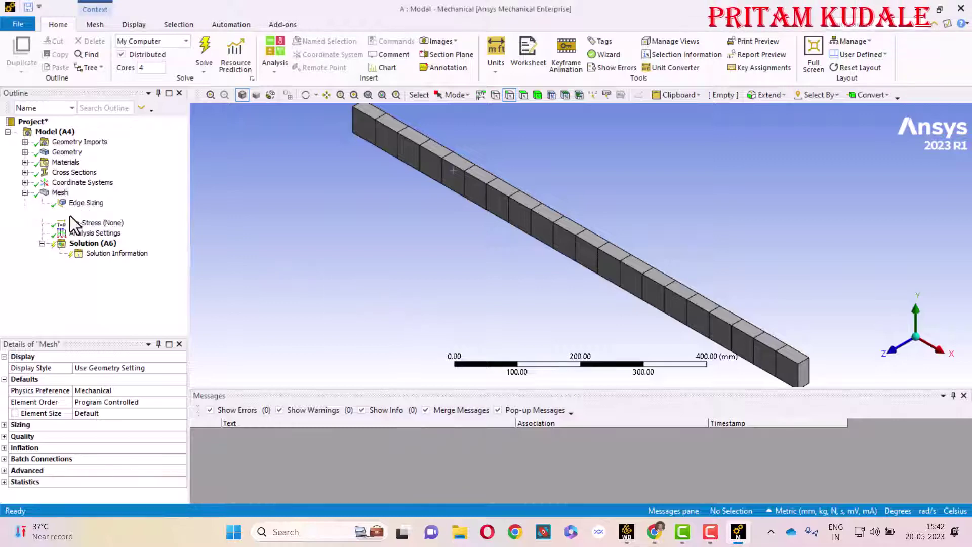
pyautogui.moveTo(93, 223)
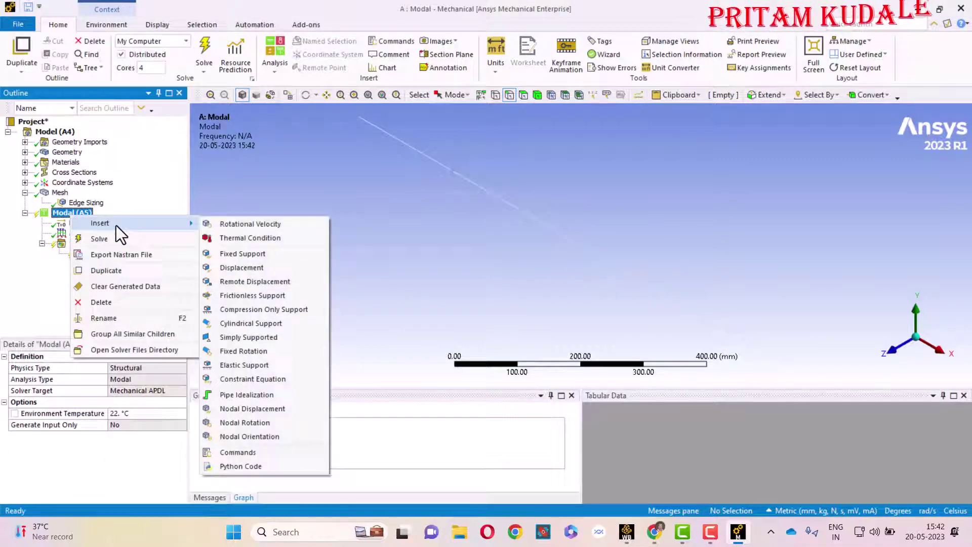
pyautogui.click(264, 253)
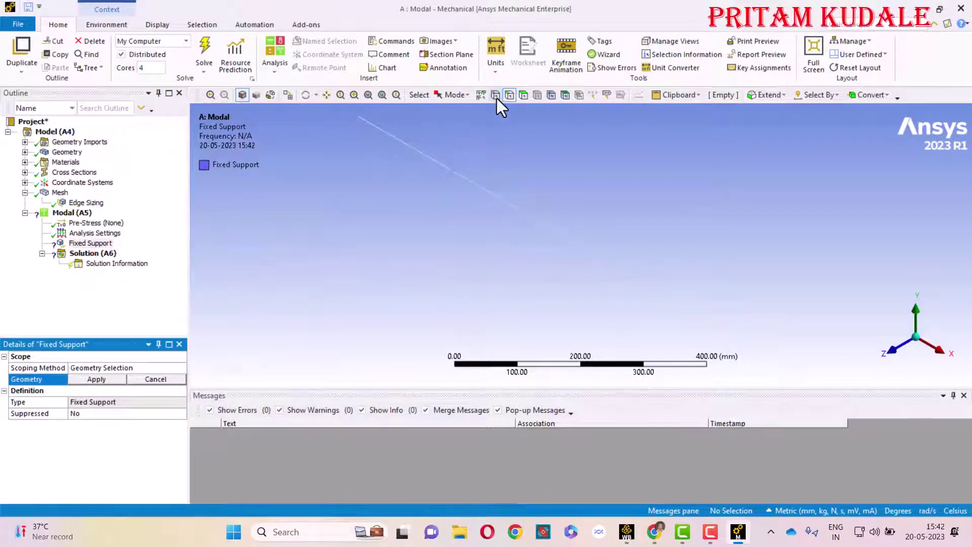
pyautogui.click(496, 95)
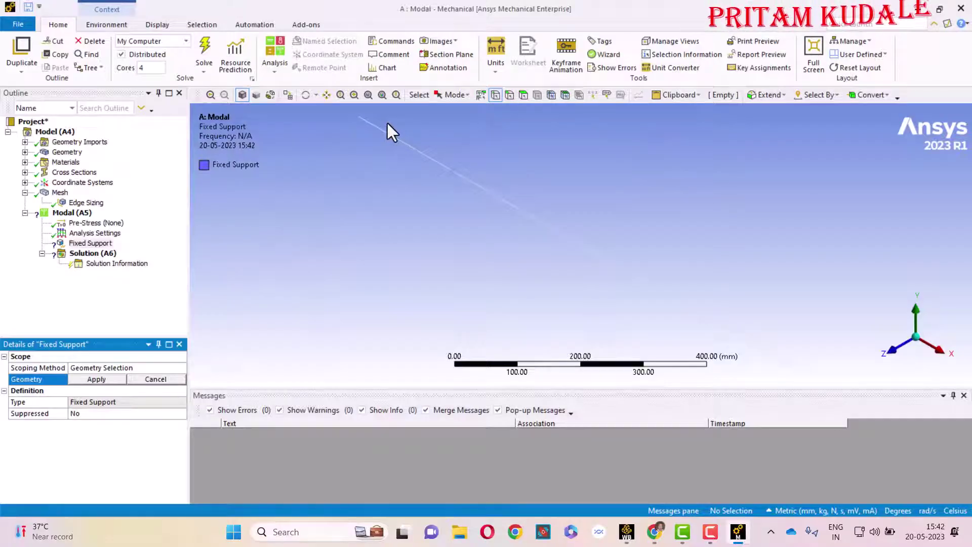
pyautogui.click(359, 117)
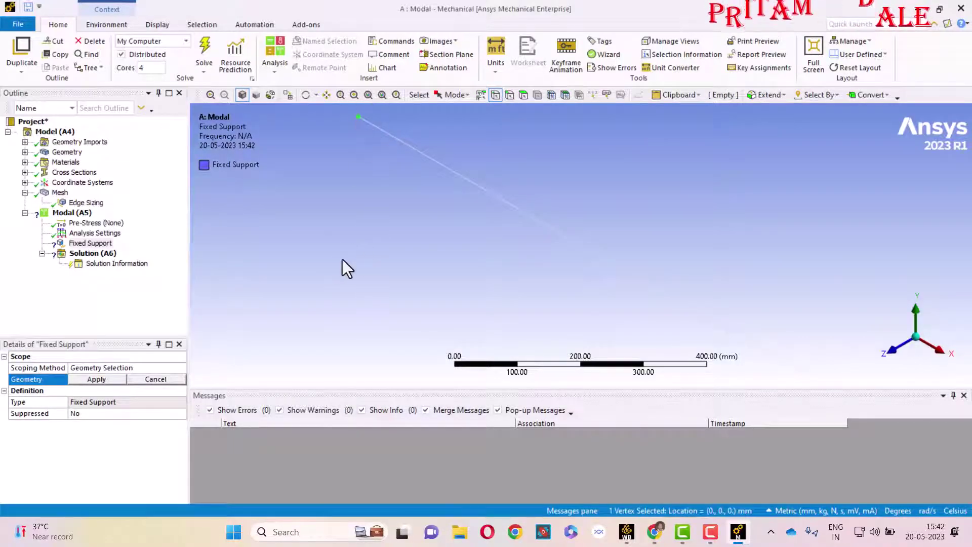
pyautogui.click(87, 381)
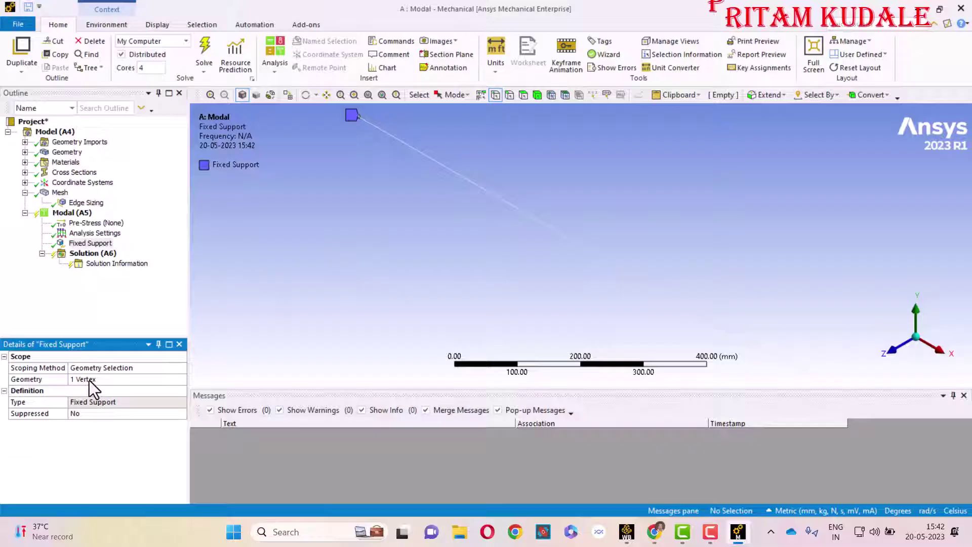
pyautogui.click(654, 532)
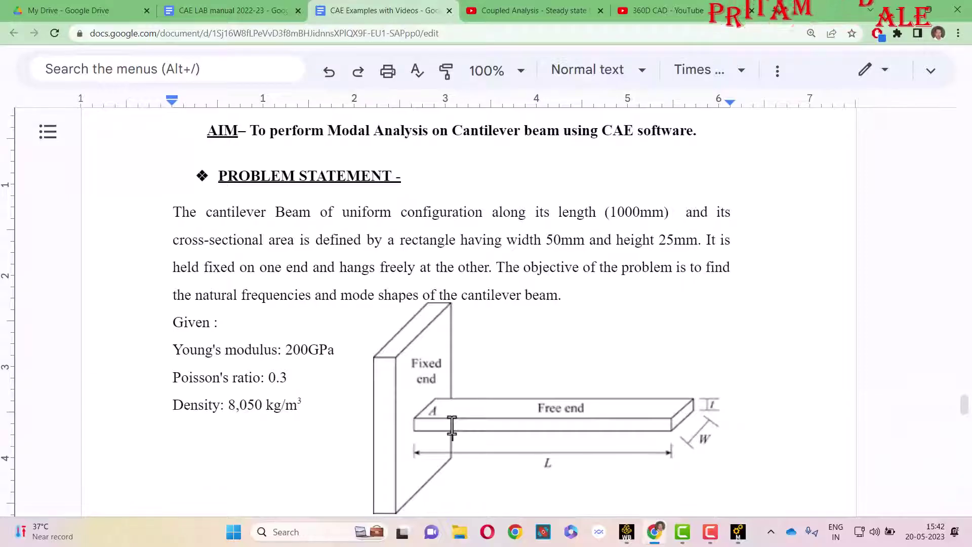
pyautogui.hotkey('alt', 'Tab')
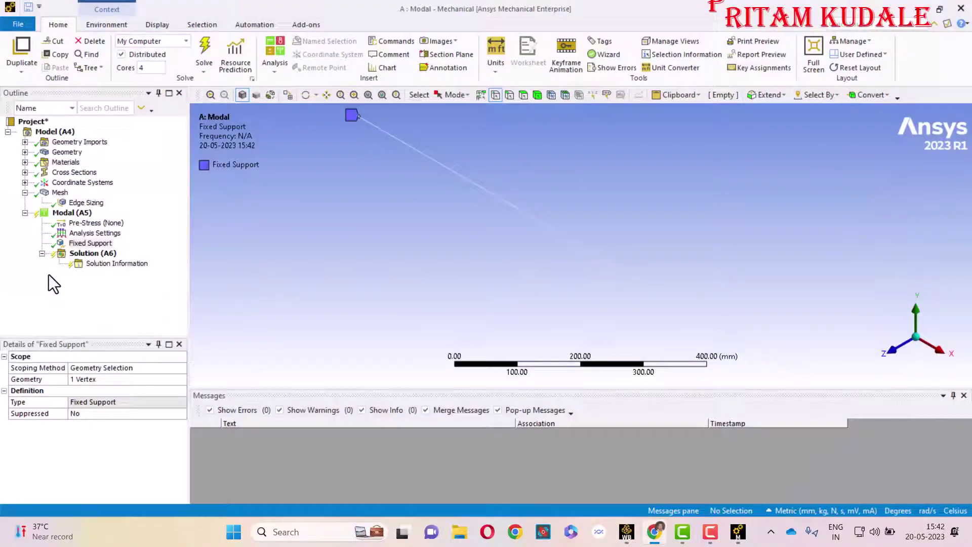
# Solve the modal analysis, then reduce Max Modes to Find from 6 to 5.
pyautogui.rightClick(97, 251)
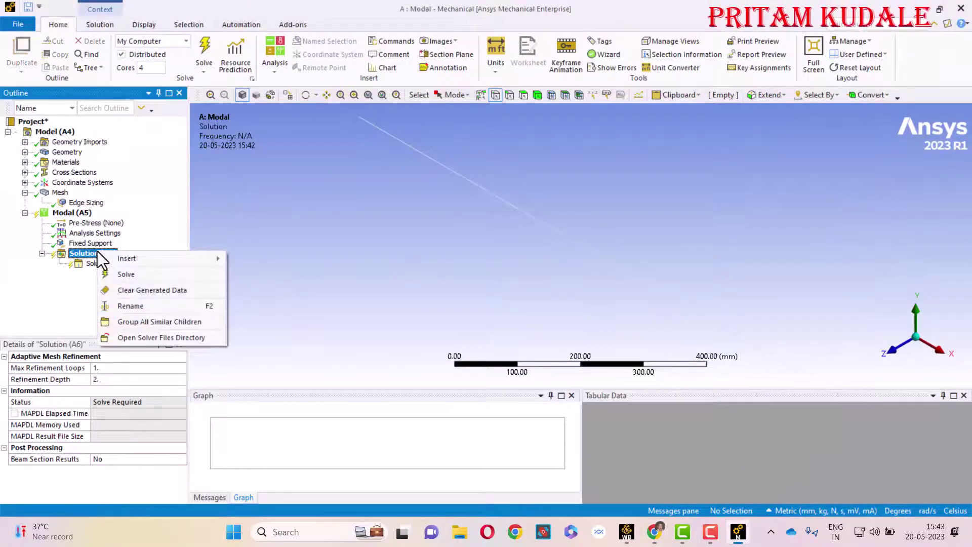
pyautogui.click(157, 278)
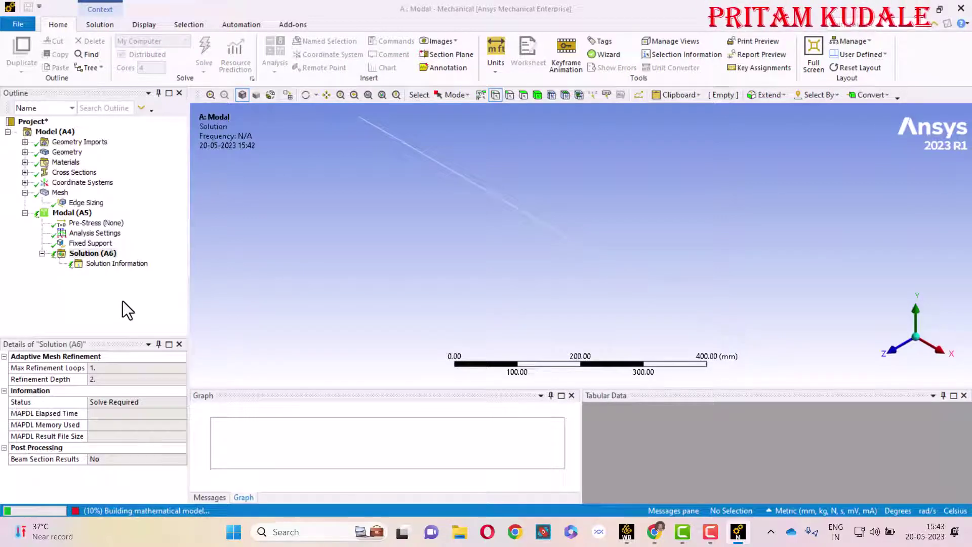
pyautogui.click(102, 234)
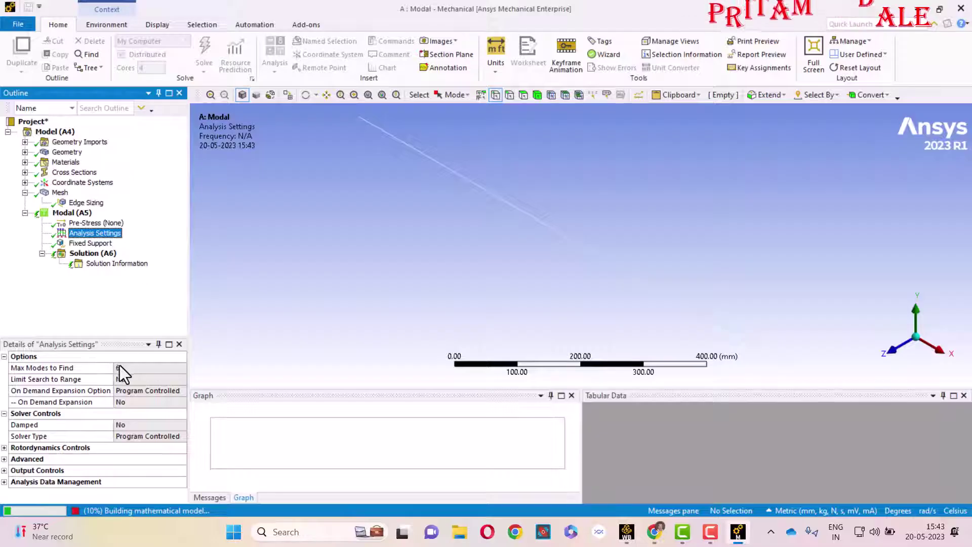
pyautogui.click(131, 368)
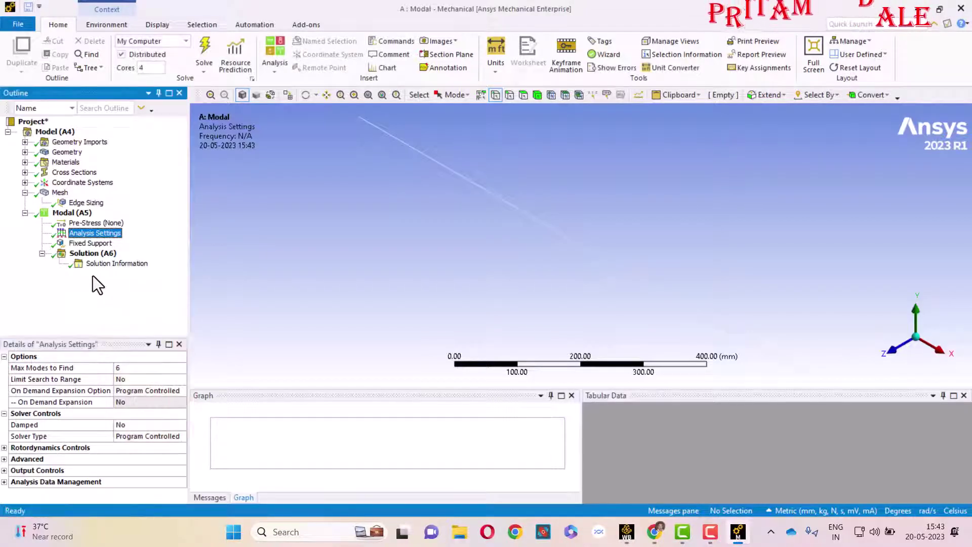
pyautogui.click(133, 369)
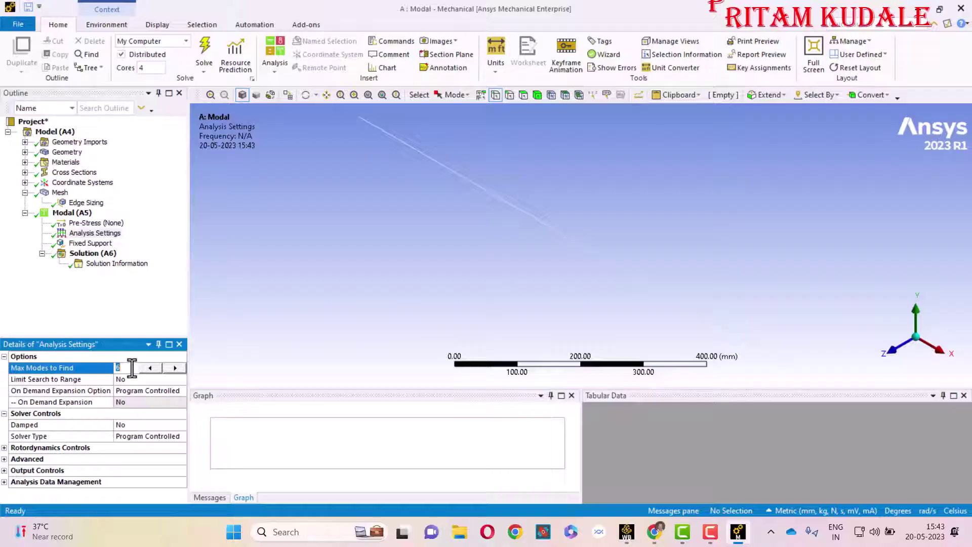
pyautogui.click(151, 368)
pyautogui.click(114, 299)
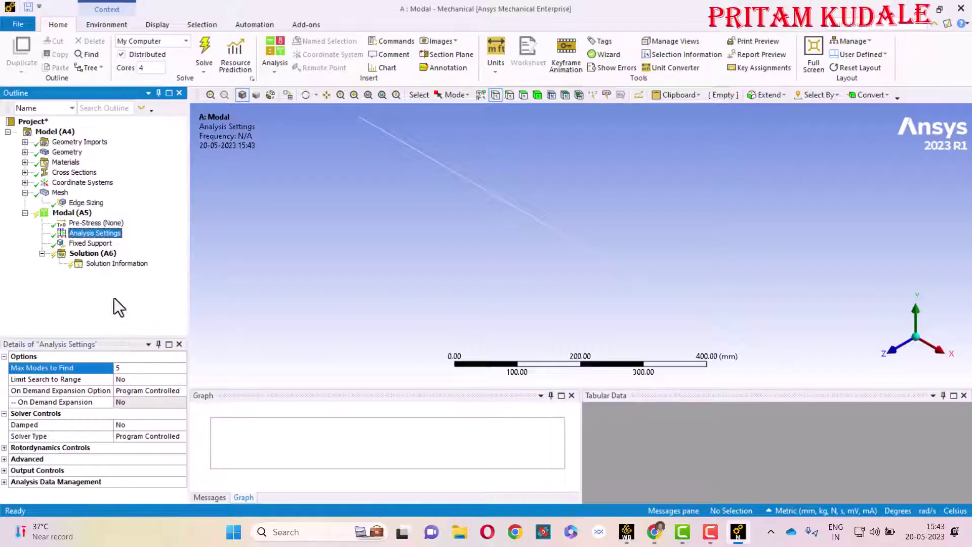
pyautogui.rightClick(83, 256)
pyautogui.click(154, 282)
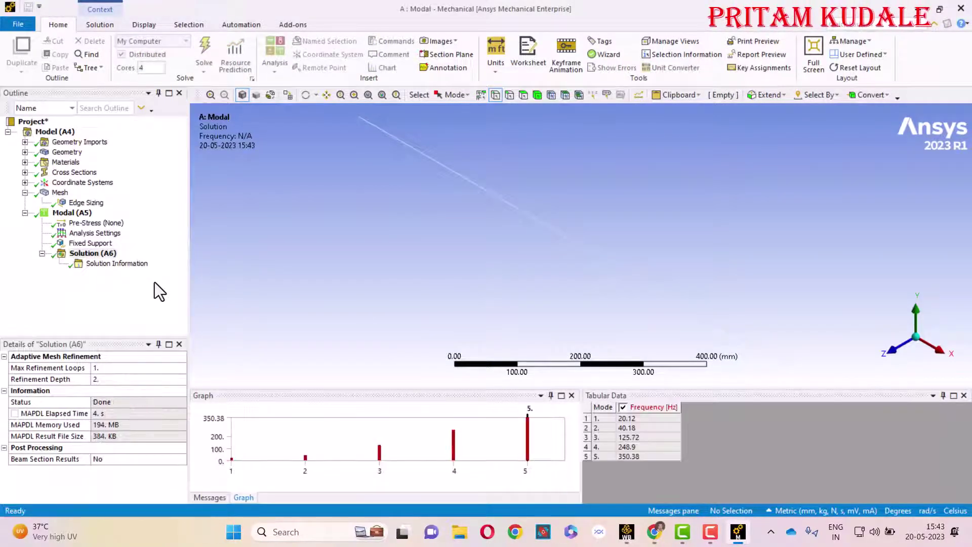
pyautogui.click(626, 449)
pyautogui.moveTo(604, 418); pyautogui.dragTo(639, 415)
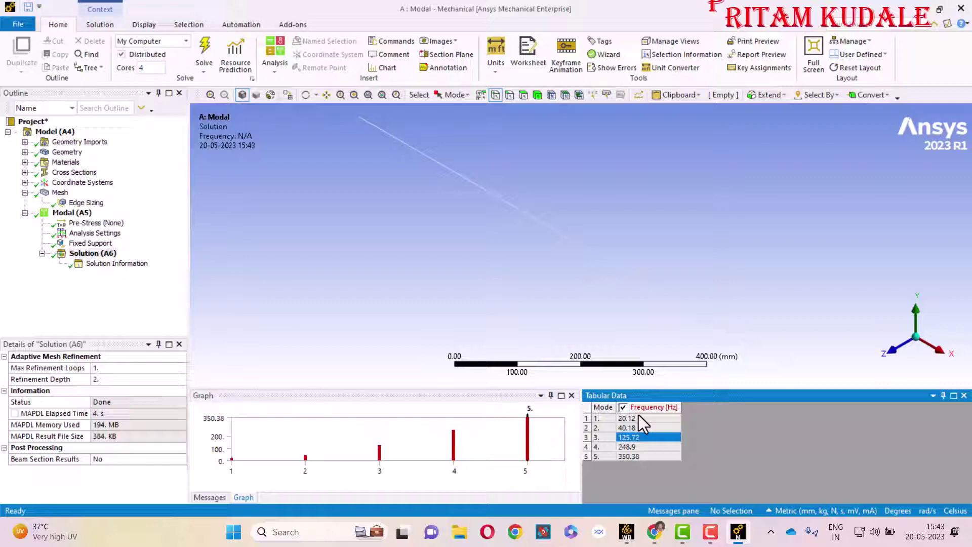
pyautogui.click(640, 418)
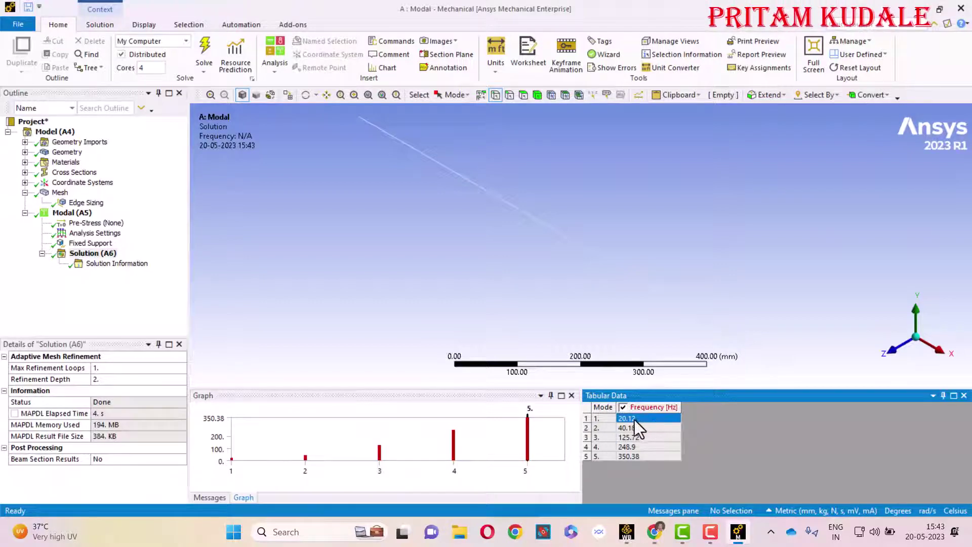
pyautogui.click(641, 425)
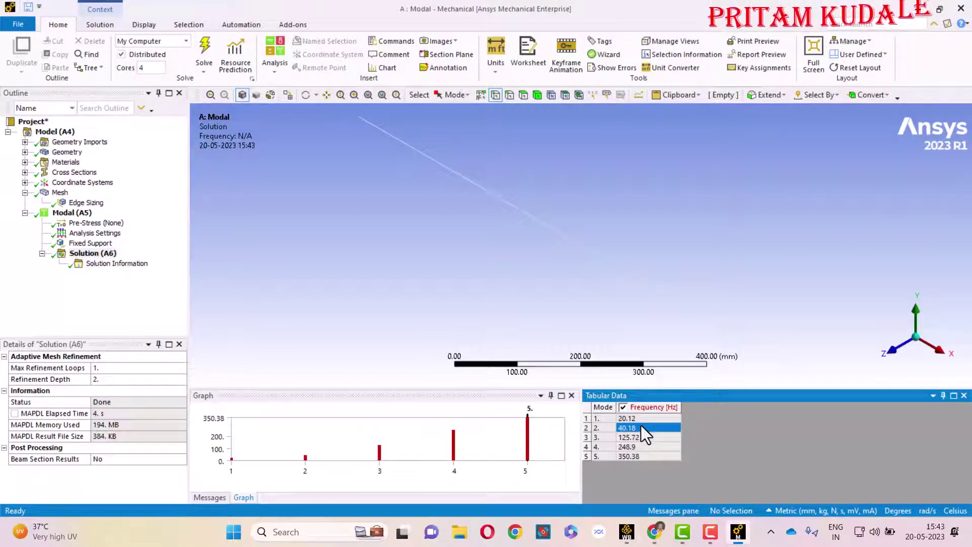
pyautogui.click(646, 436)
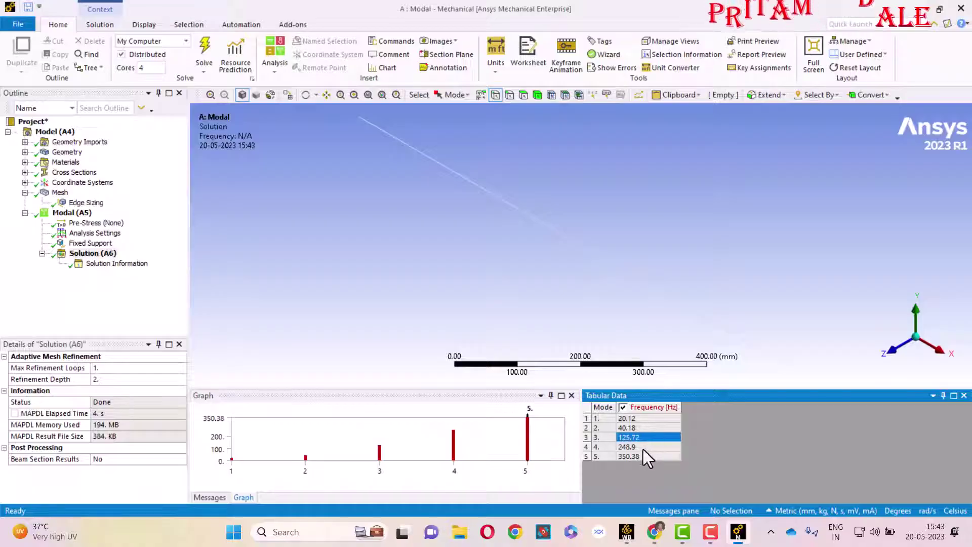
pyautogui.click(642, 446)
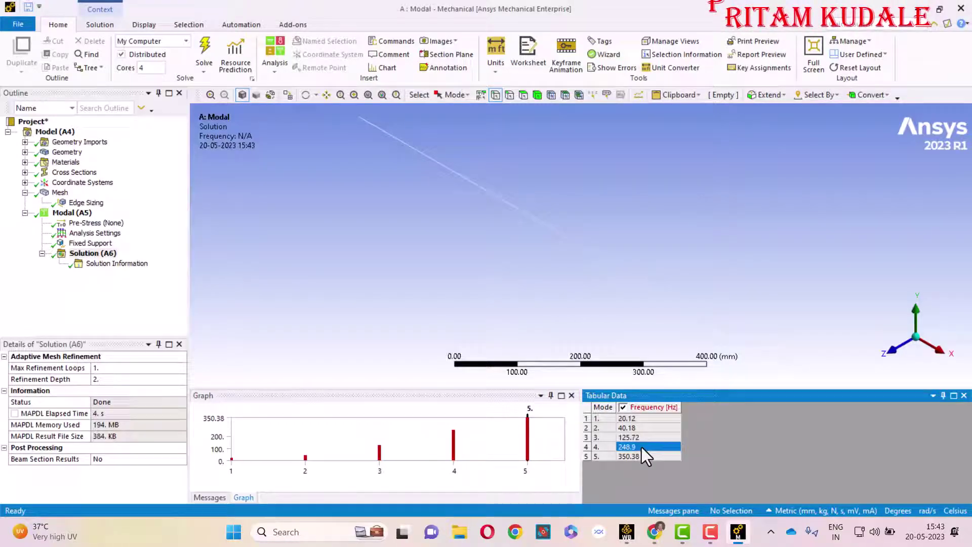
pyautogui.click(645, 455)
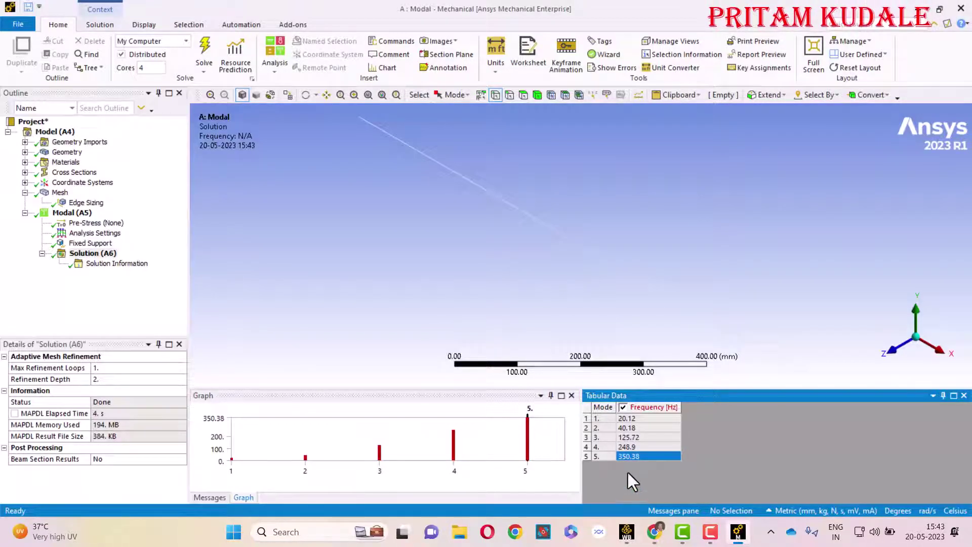
pyautogui.click(422, 363)
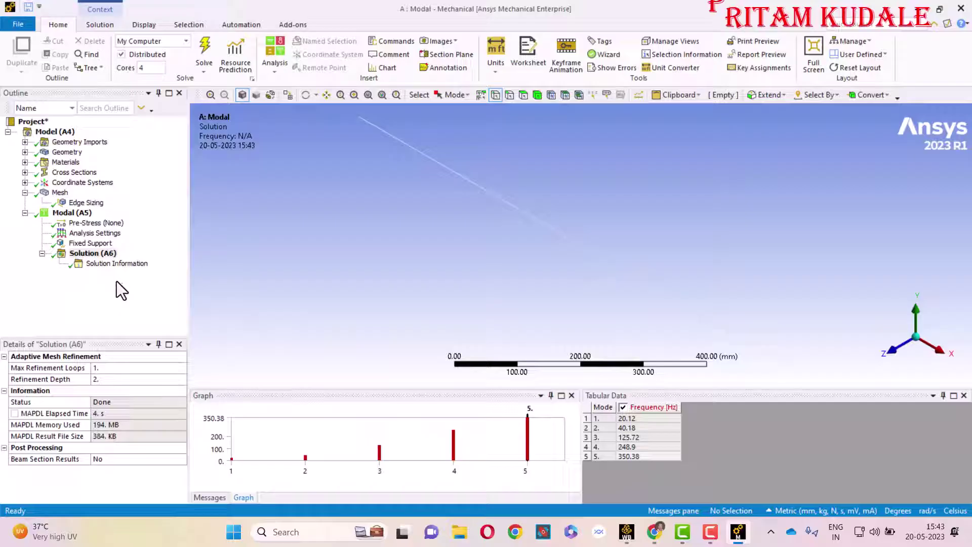
# Insert a Total Deformation result under Solution (A6).
pyautogui.rightClick(92, 257)
pyautogui.moveTo(132, 263)
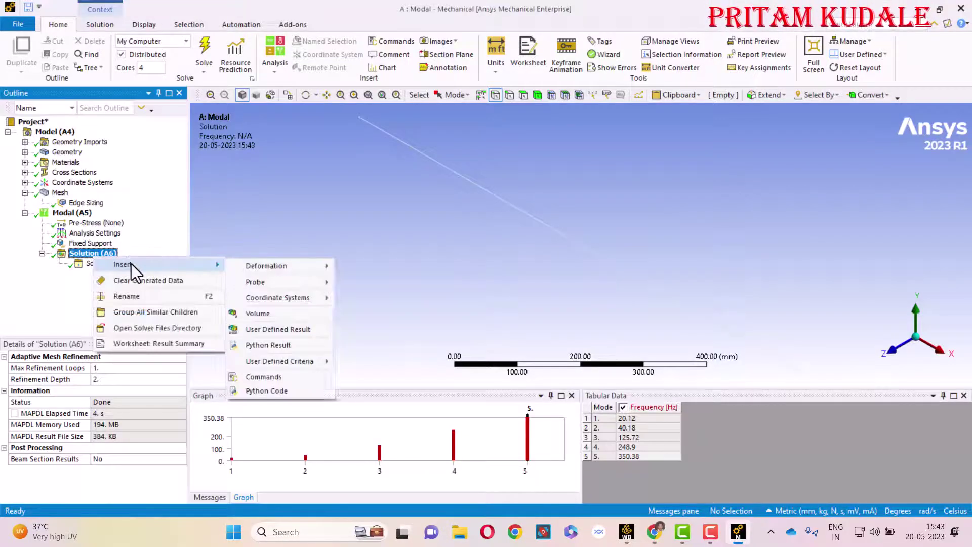
pyautogui.moveTo(300, 270)
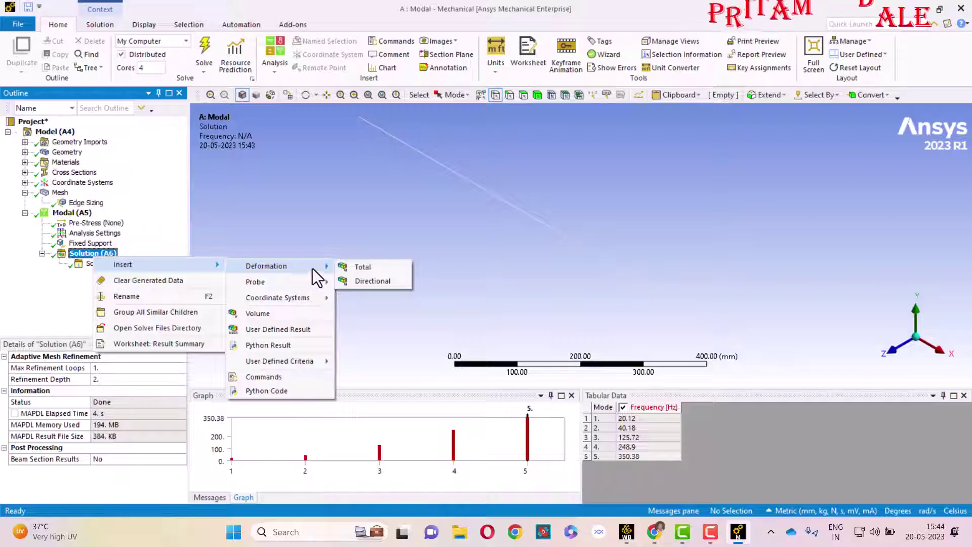
pyautogui.click(377, 266)
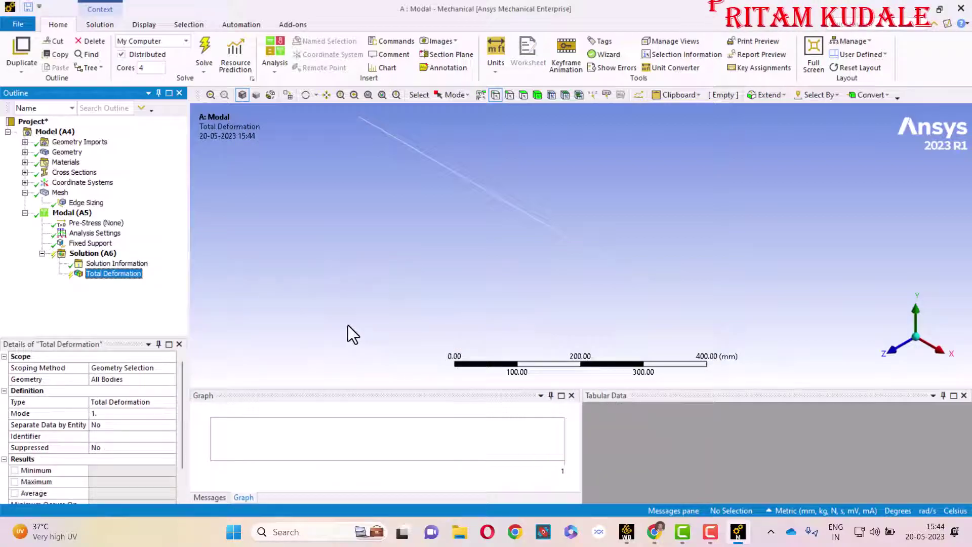
# Evaluate all results to show mode 1 at 20.12 Hz, peaking at 19.932 mm.
pyautogui.rightClick(104, 275)
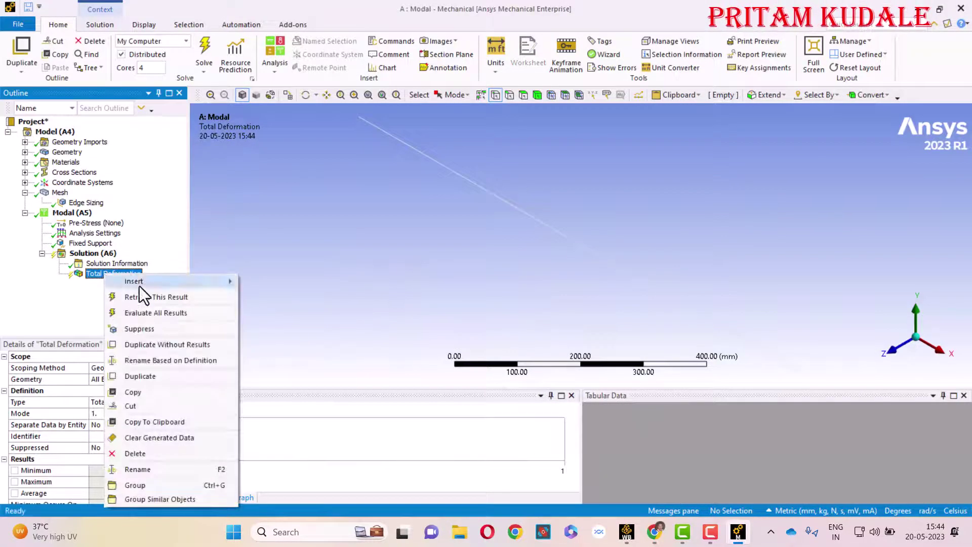
pyautogui.click(175, 314)
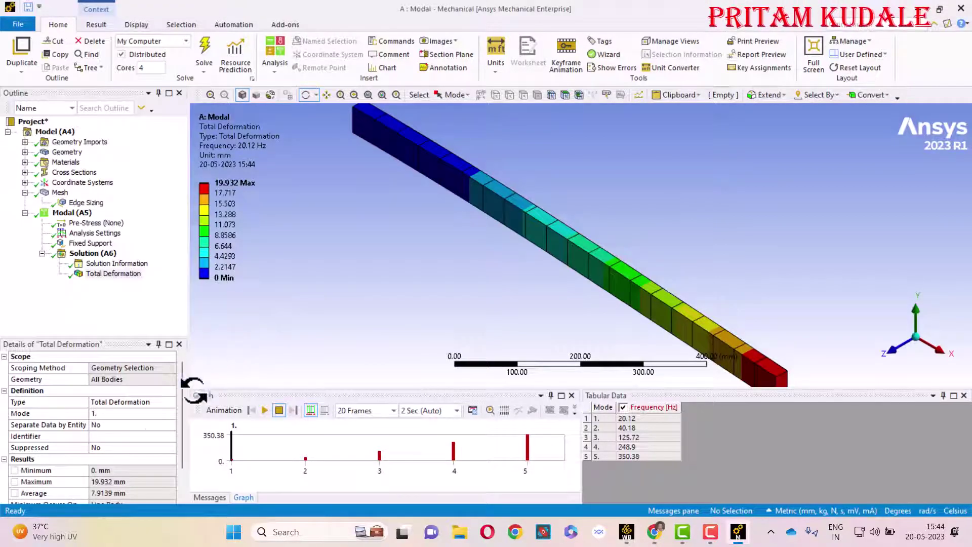
pyautogui.click(105, 414)
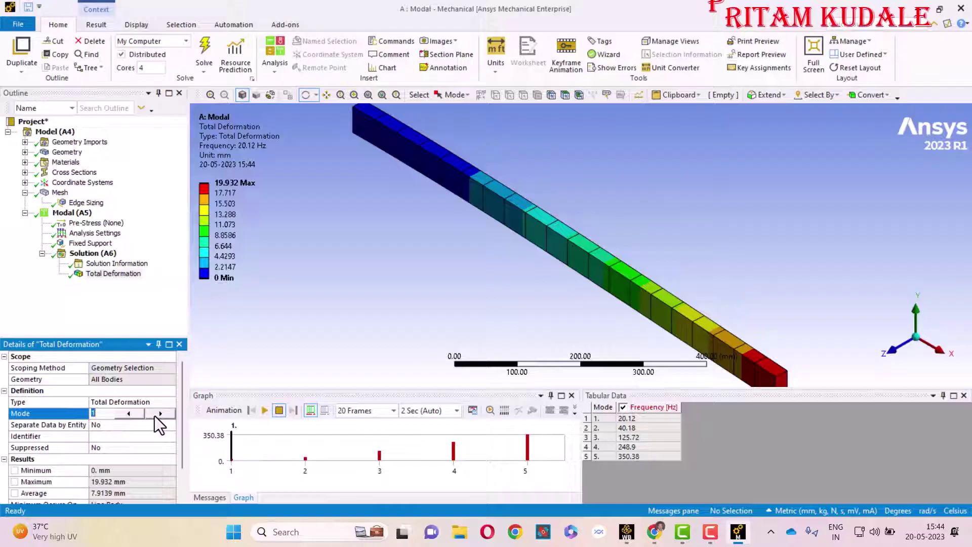
# Set the Total Deformation mode to 2 and retrieve its result.
pyautogui.press('Return')
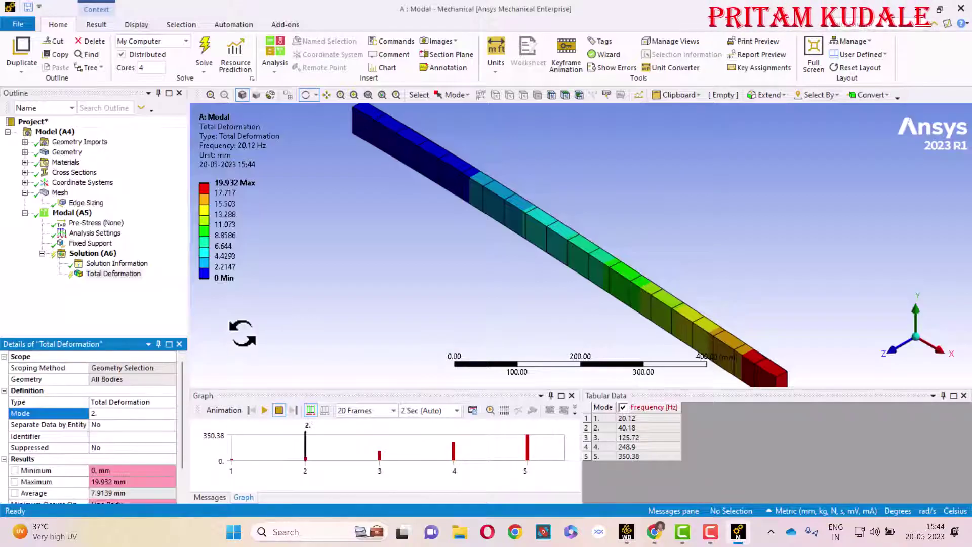
pyautogui.rightClick(92, 276)
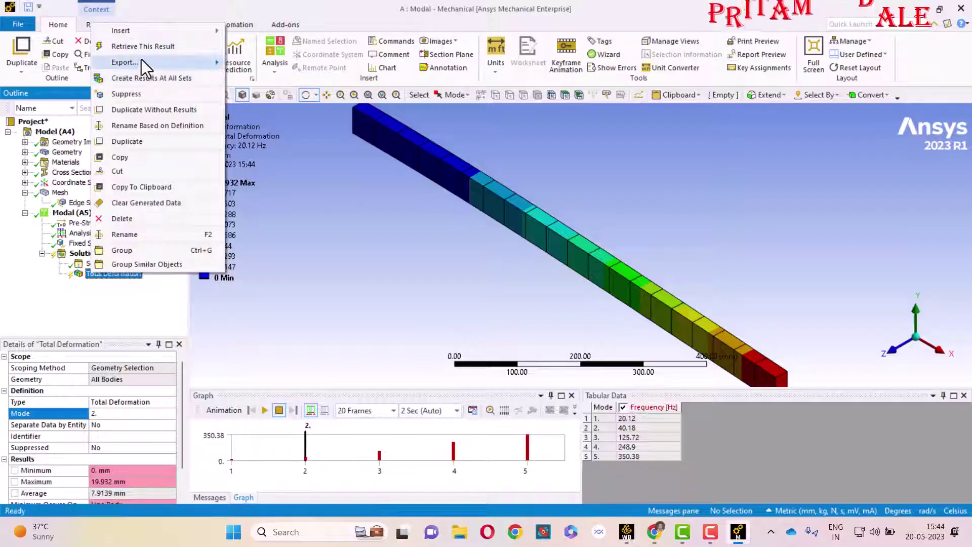
pyautogui.click(144, 47)
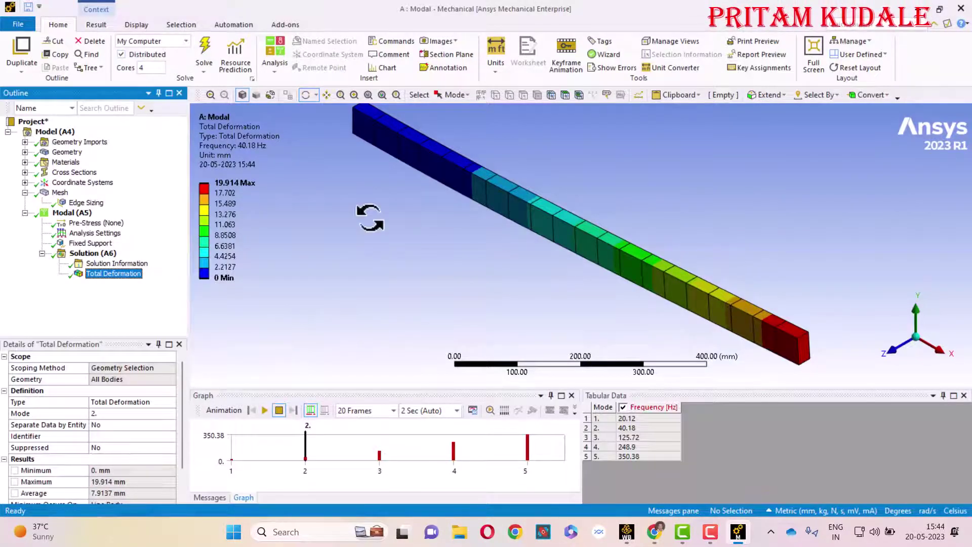
pyautogui.click(234, 193)
pyautogui.click(333, 285)
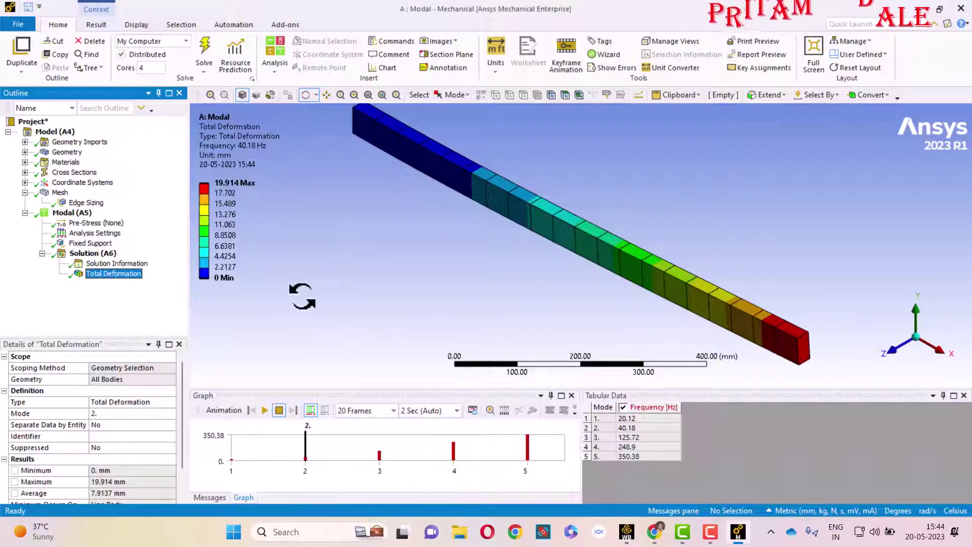
# Switch the Total Deformation result to mode 3 and retrieve it.
pyautogui.click(129, 413)
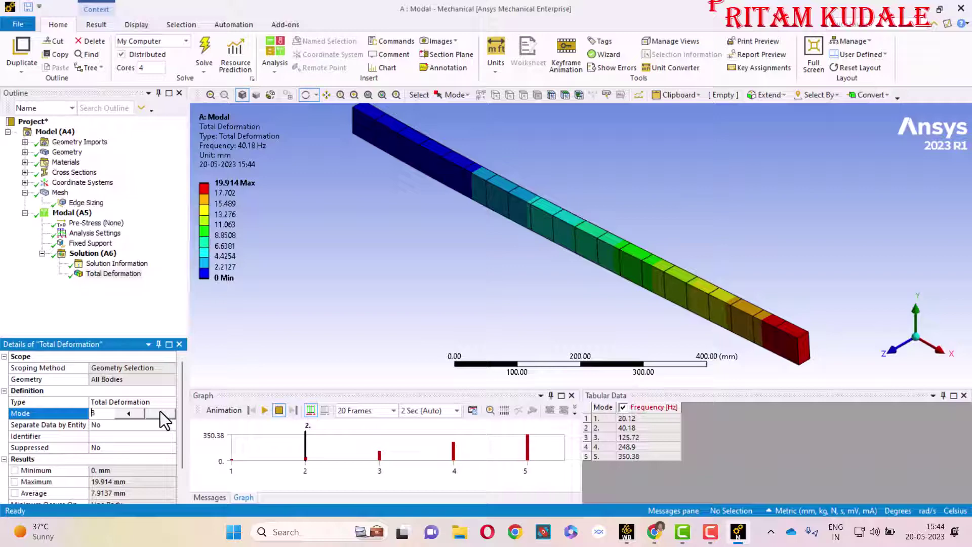
pyautogui.click(114, 274)
pyautogui.rightClick(104, 273)
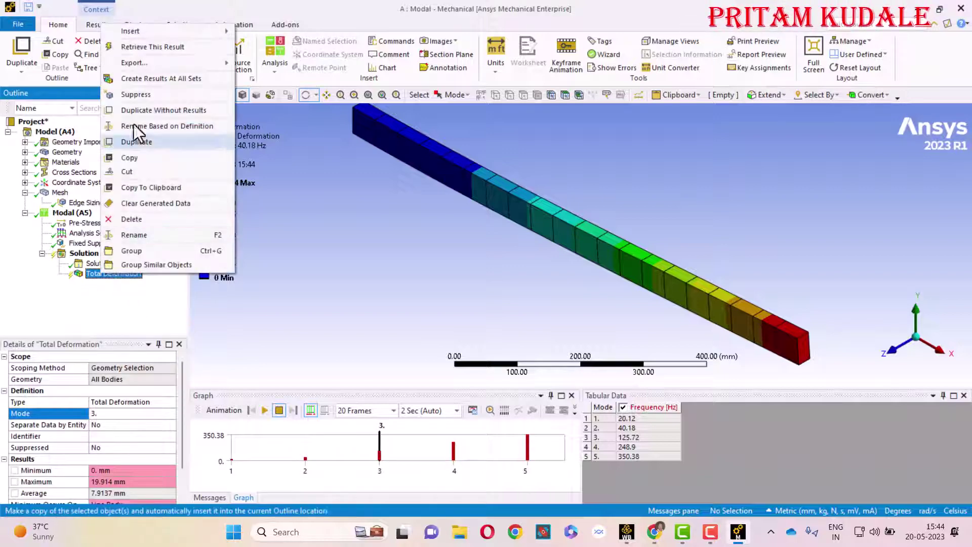
pyautogui.click(147, 47)
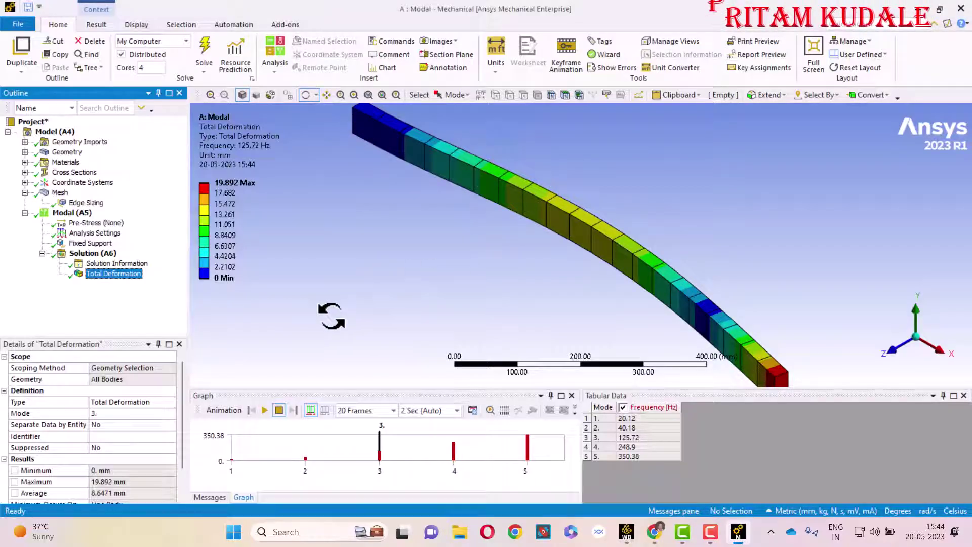
# Set the mode to 4 and retrieve the 248.9 Hz shape, maximum 19.758 mm.
pyautogui.click(120, 414)
pyautogui.click(159, 414)
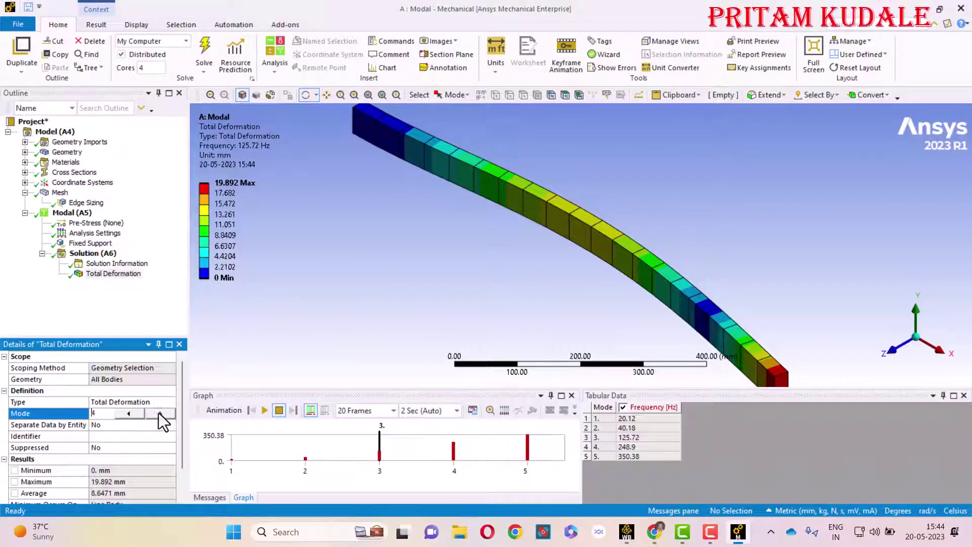
pyautogui.click(146, 308)
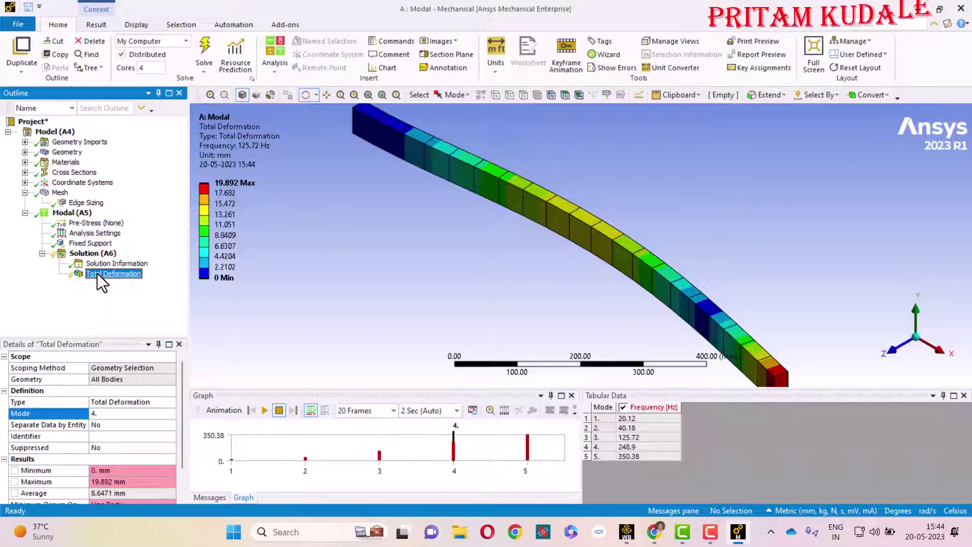
pyautogui.rightClick(99, 273)
pyautogui.click(162, 48)
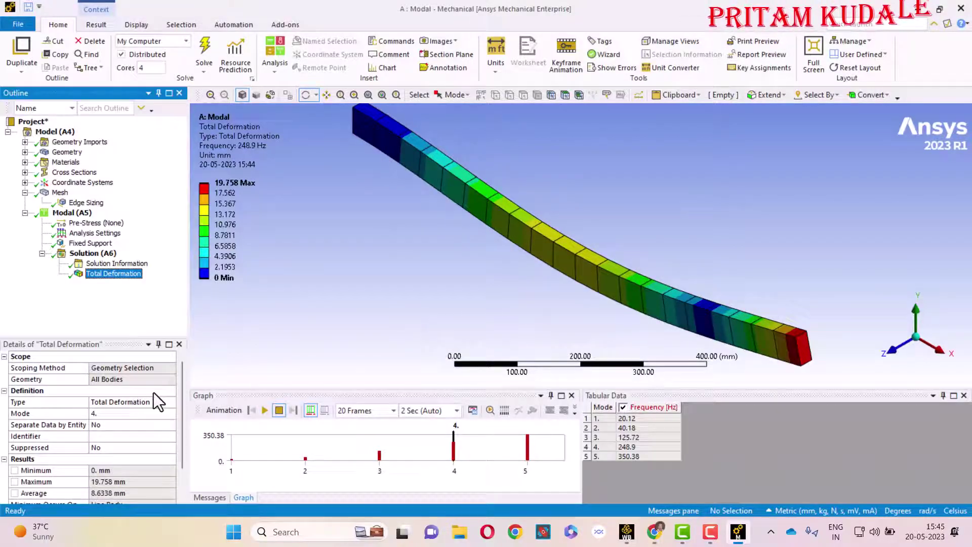
# Retrieve mode 5 at 350.38 Hz (peak 19.827 mm), then zoom out and rotate the beam.
pyautogui.click(131, 424)
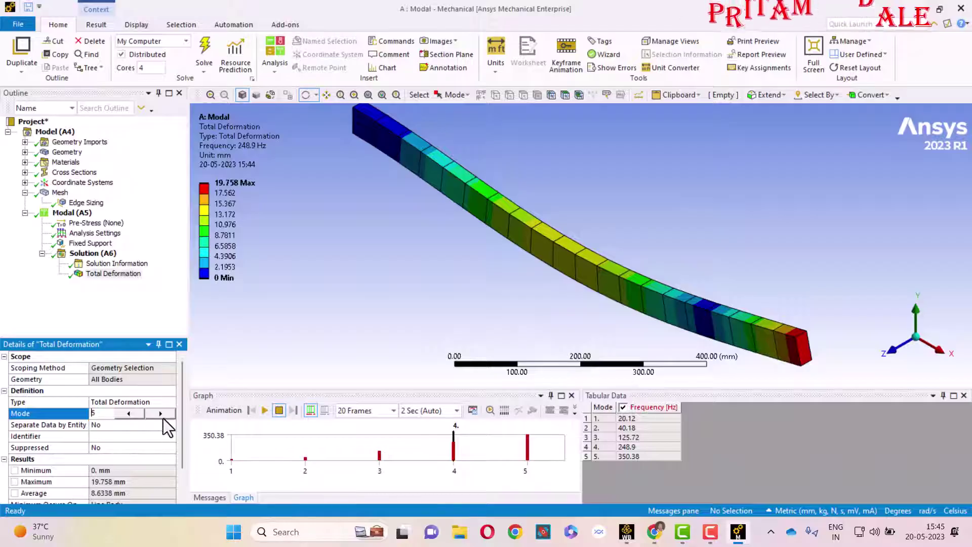
pyautogui.click(133, 308)
pyautogui.rightClick(103, 275)
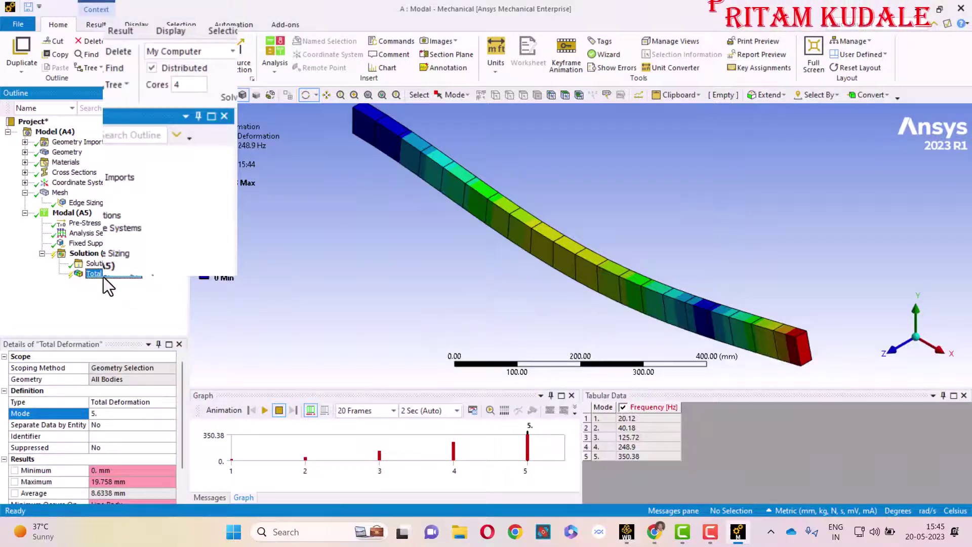
pyautogui.click(154, 50)
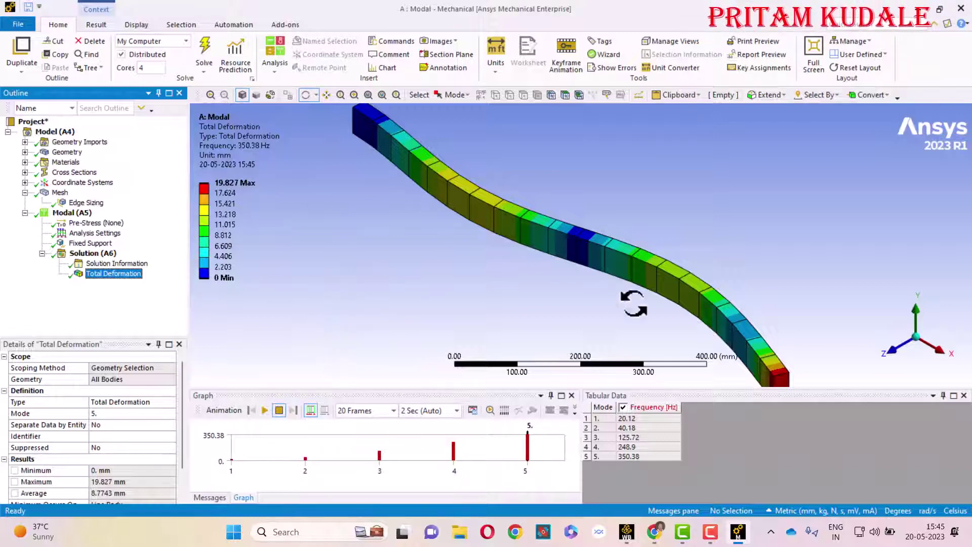
pyautogui.scroll(-2, 568, 282)
pyautogui.moveTo(565, 286); pyautogui.dragTo(714, 341)
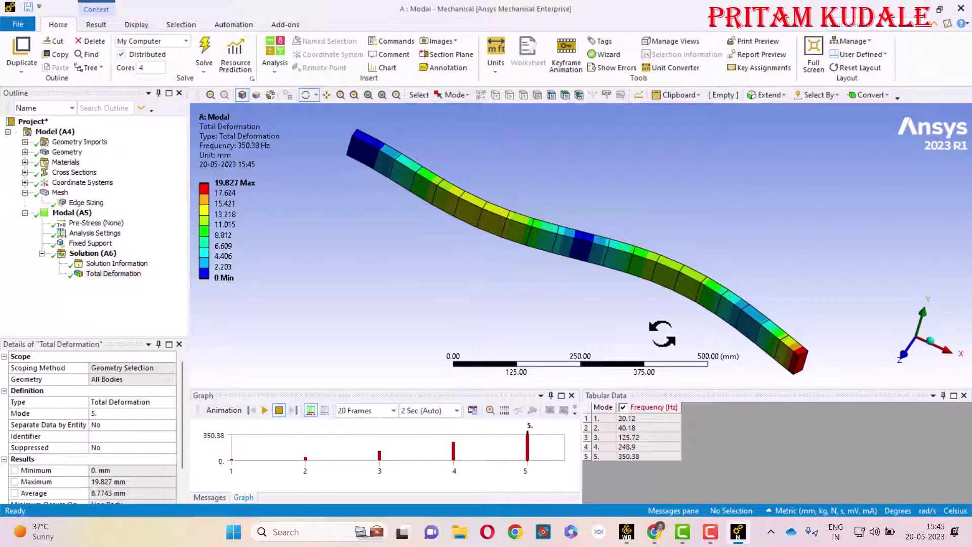